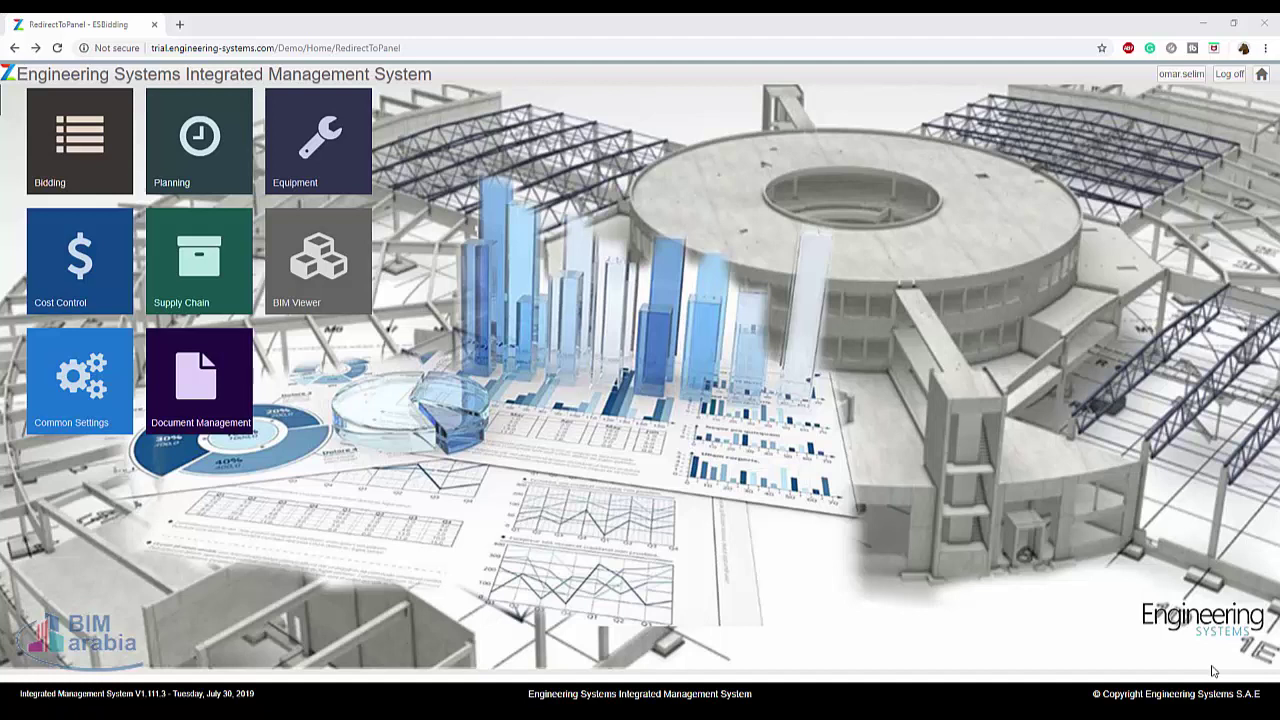
- Open the Document Management module to show the folder list with the Drawing folder
click(199, 380)
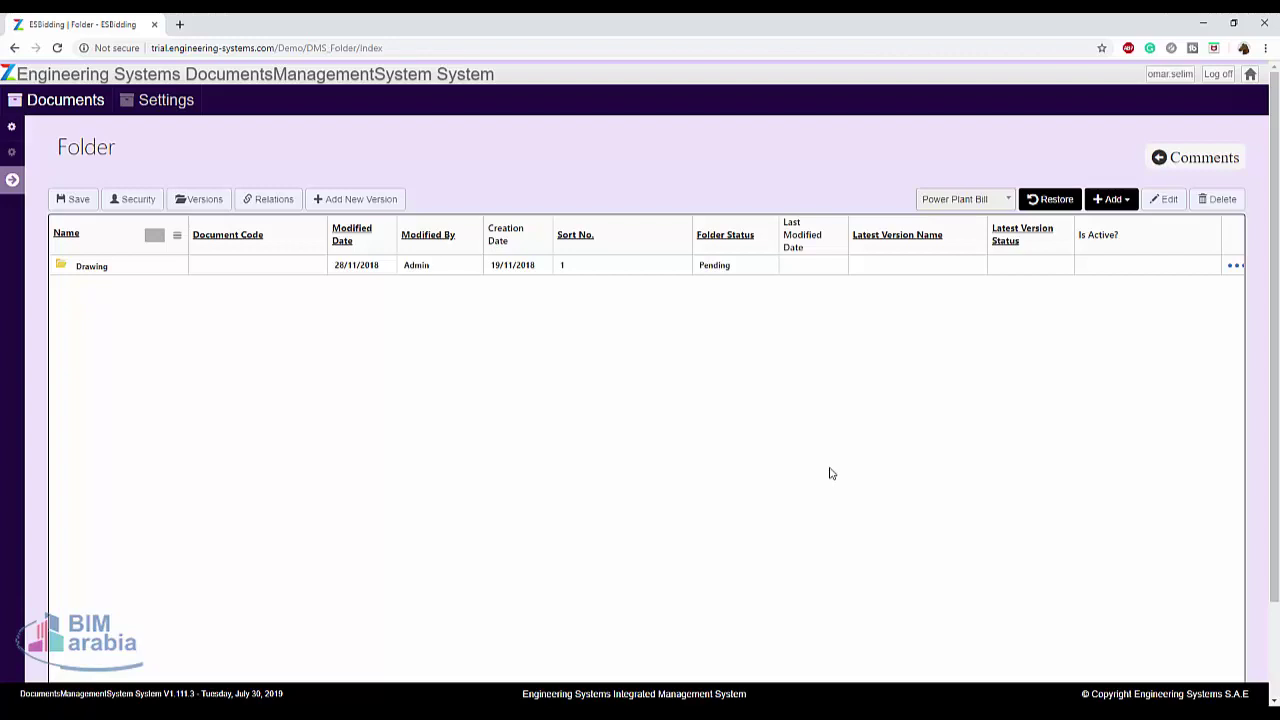
- Expand the Drawing folder and start adding a new folder inside it
click(64, 266)
click(75, 305)
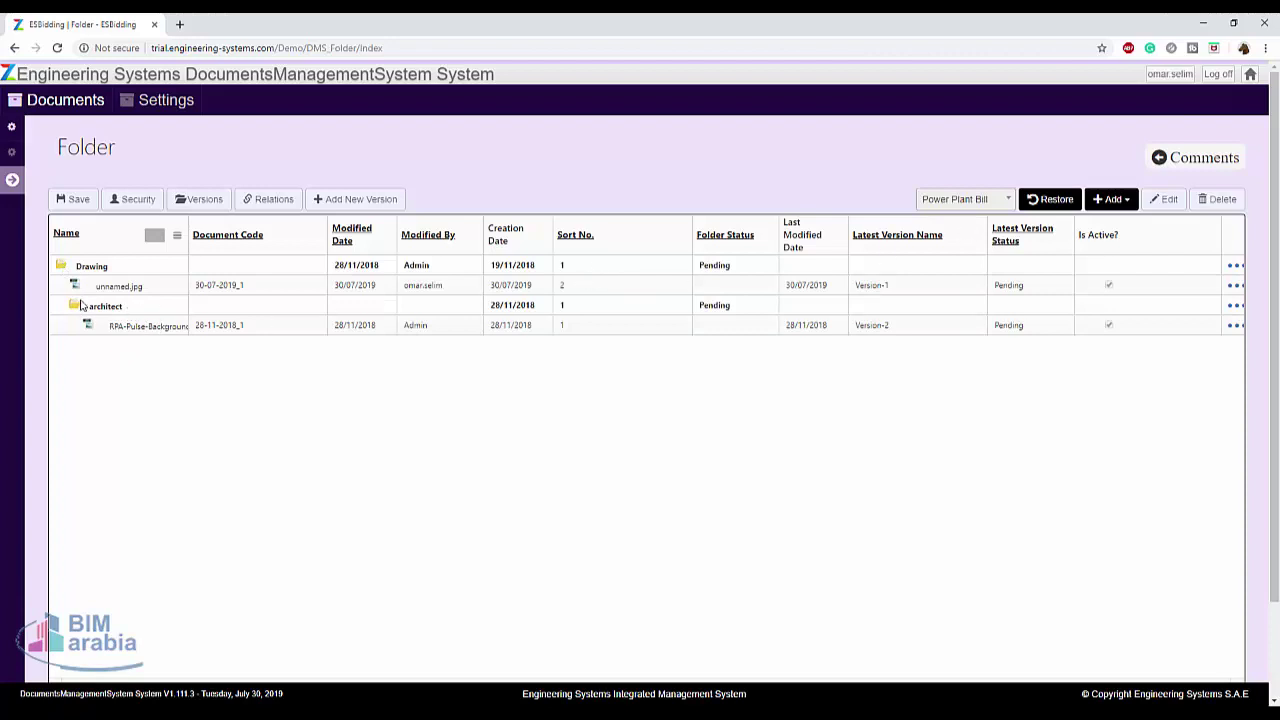
click(106, 306)
click(1112, 199)
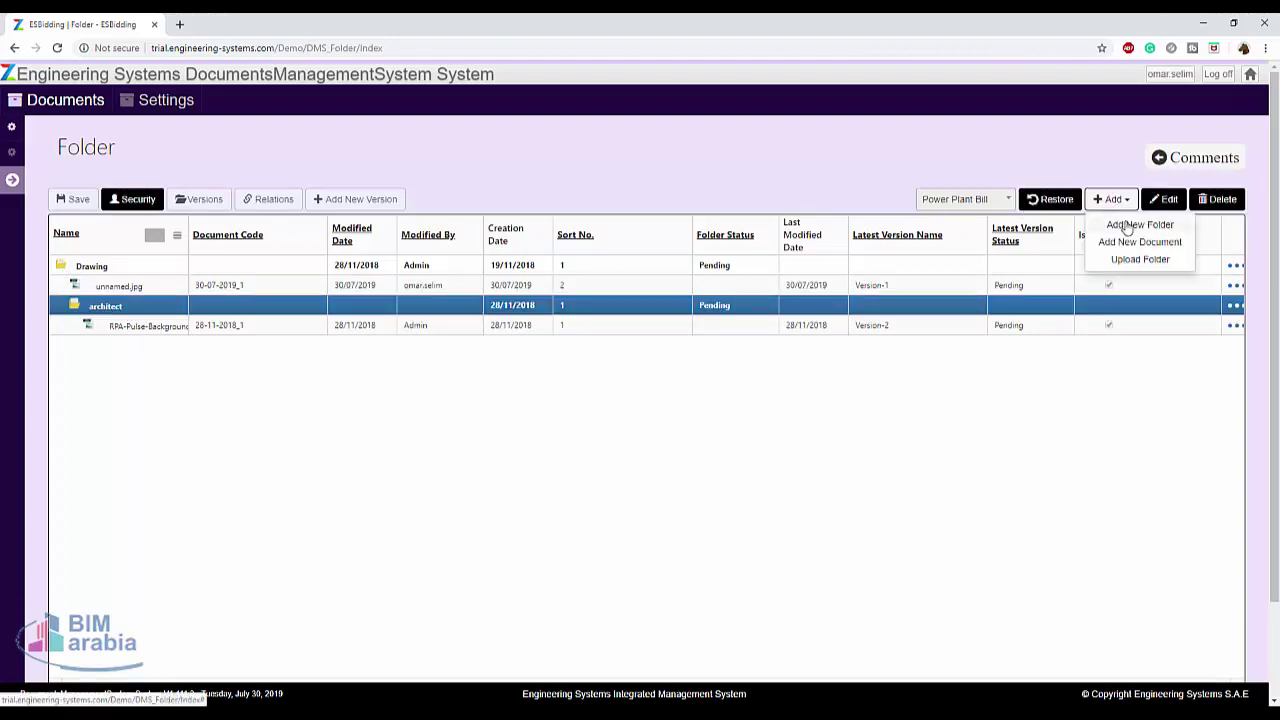
click(1123, 224)
- Name the folder IFC, keep the 30/07/2019 creation date, and save it
click(654, 235)
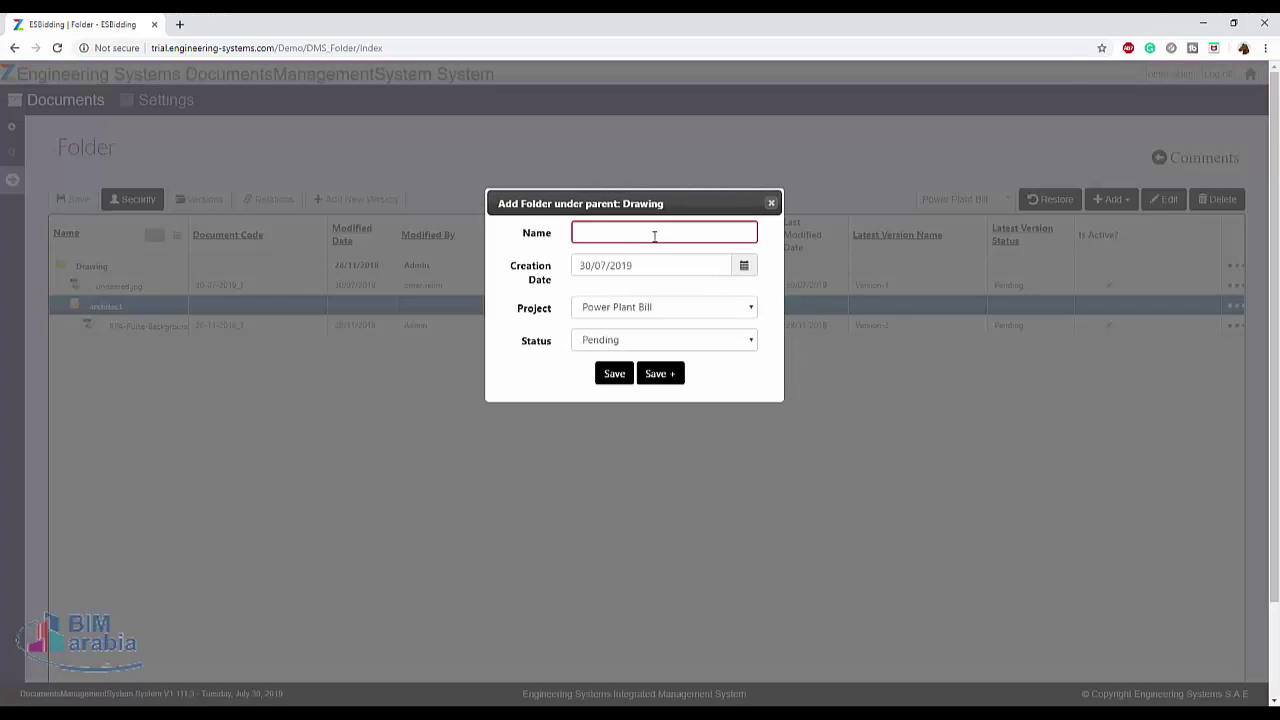
text(هند)
key(ctrl+a)
text(IF)
click(744, 268)
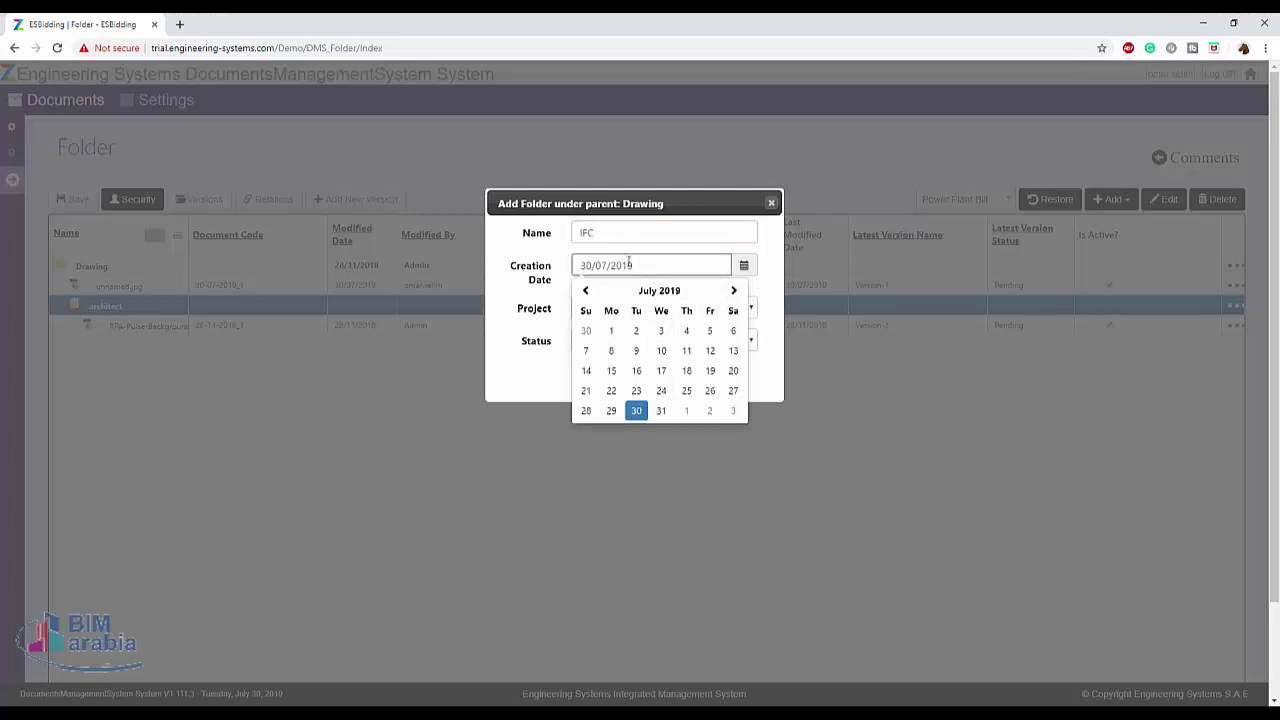
click(525, 283)
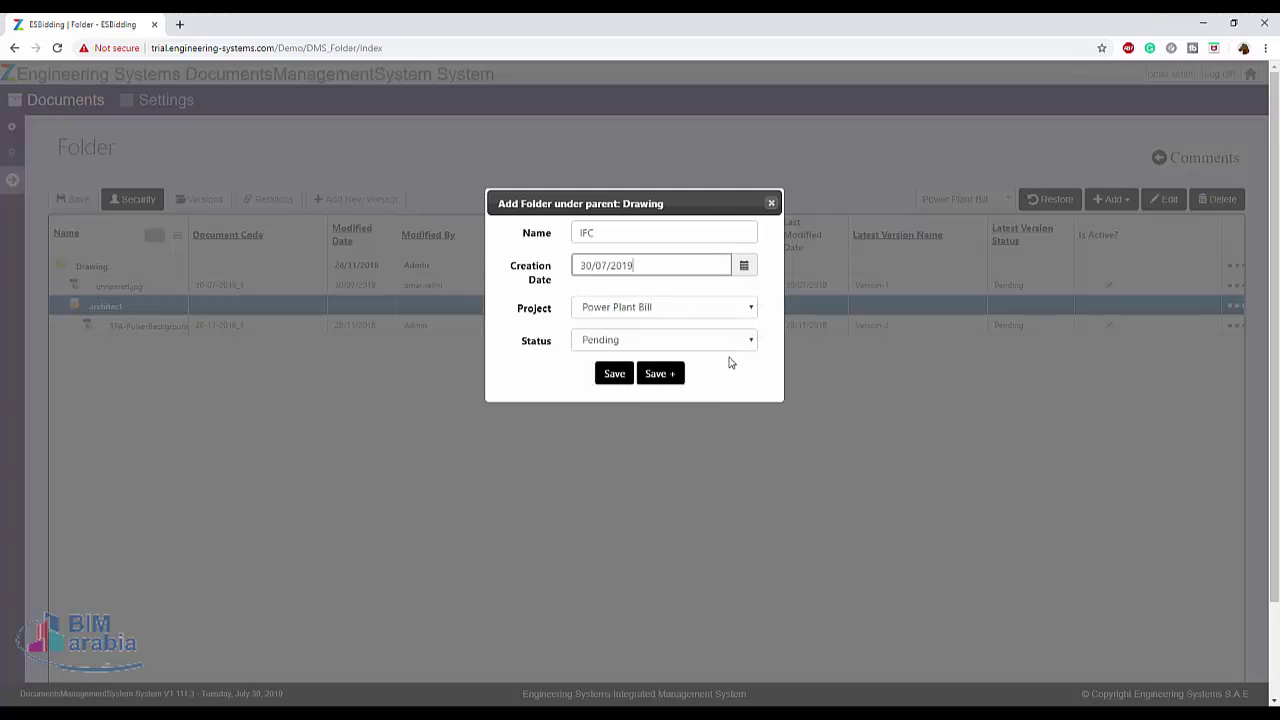
click(614, 378)
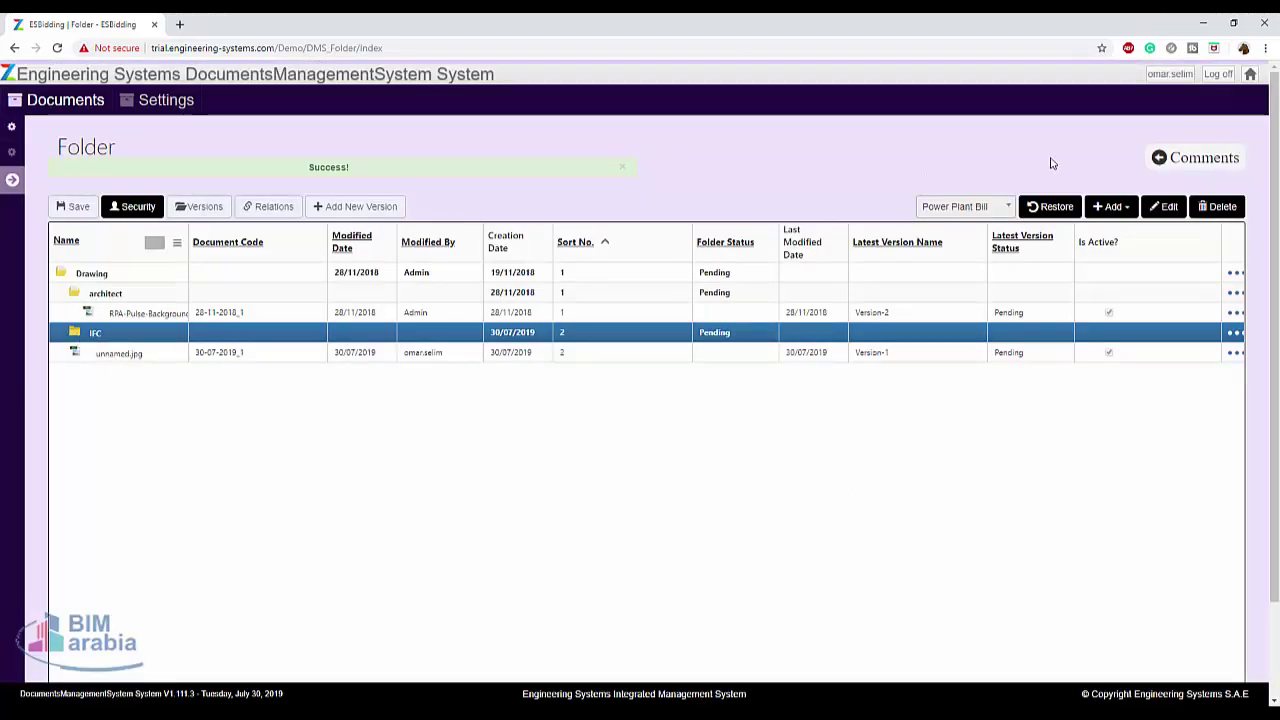
- Start a new document in the IFC folder and begin attaching a file
click(1112, 206)
click(1139, 250)
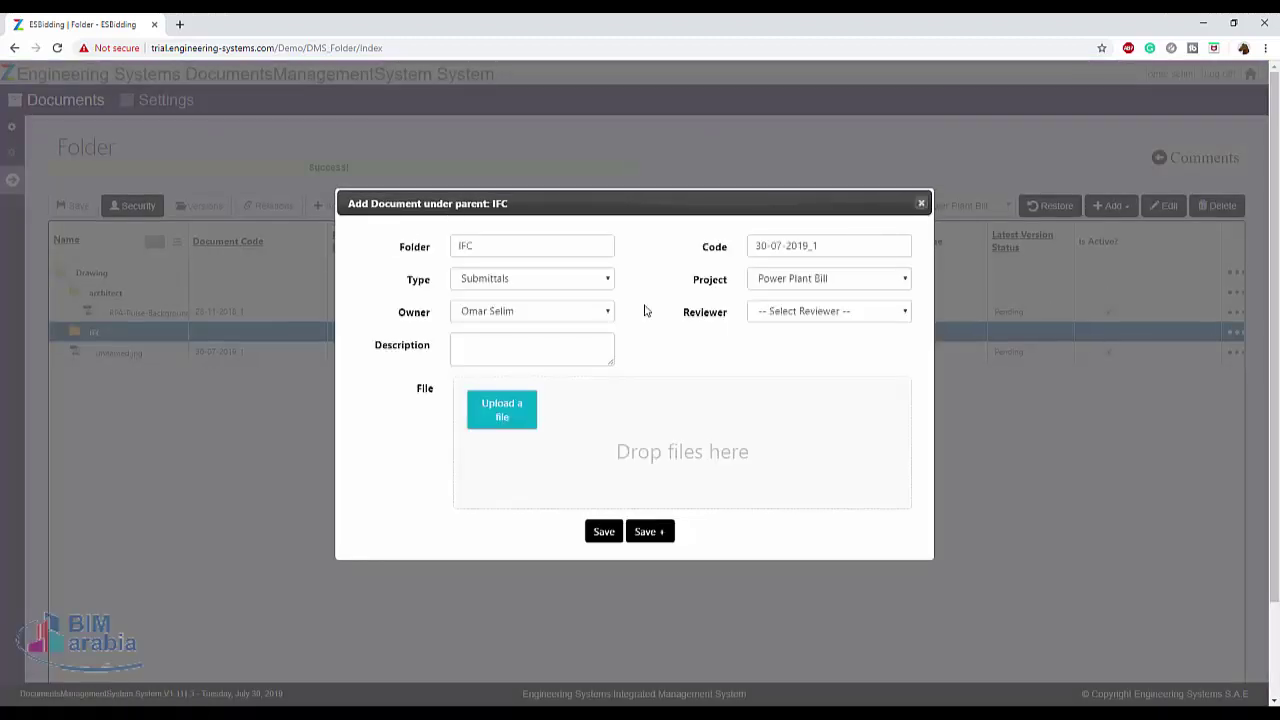
click(519, 423)
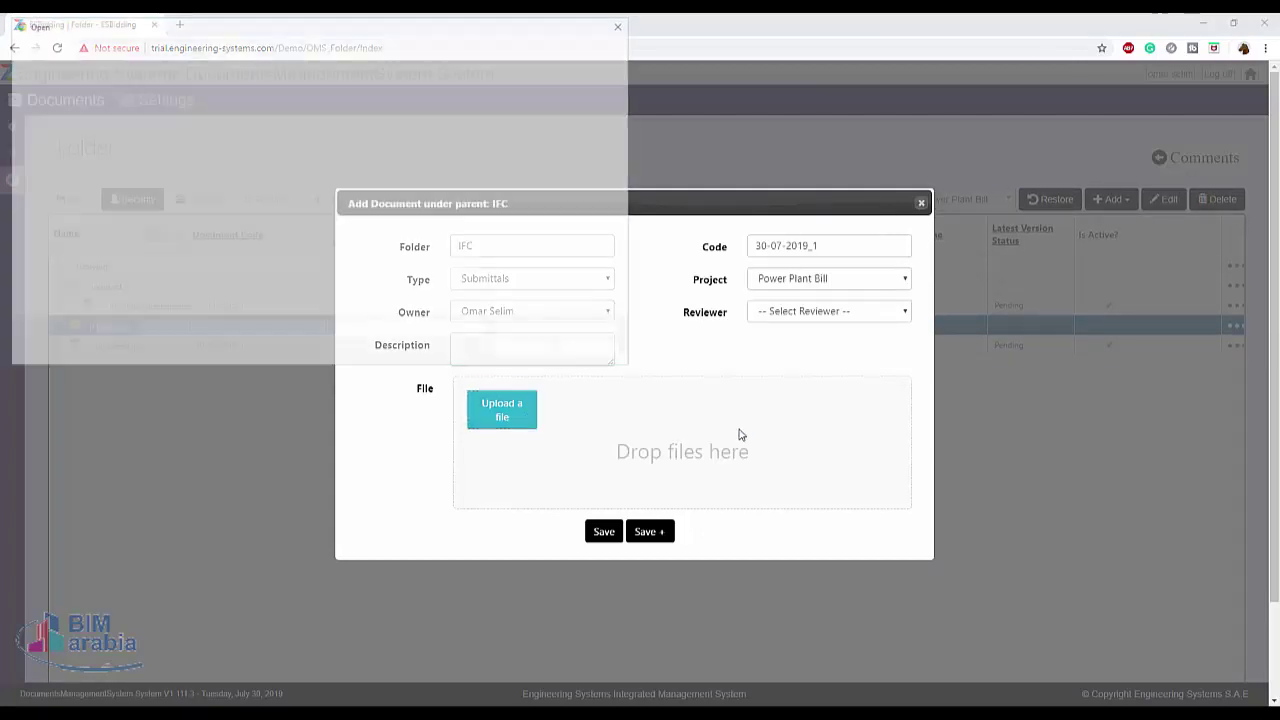
- Browse to D:\bim\design and upload the IJBES.jpg logo image
scroll(404, 228, down, 3)
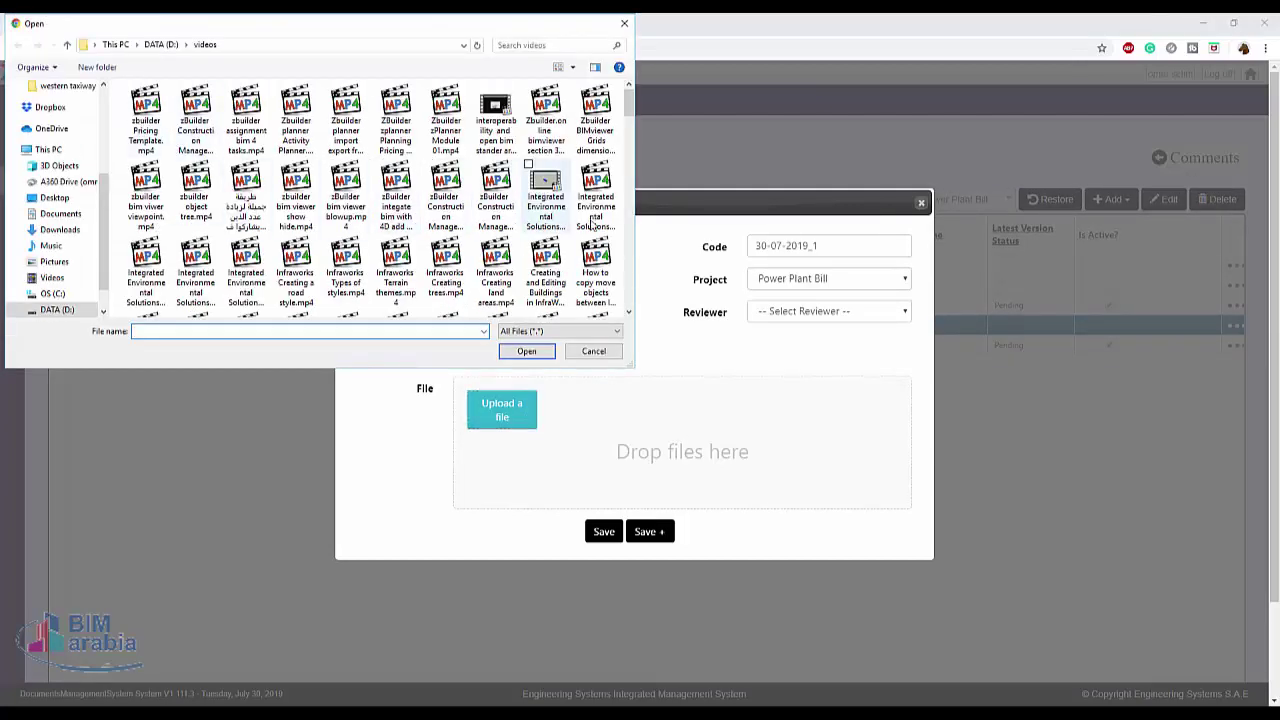
scroll(130, 245, down, 3)
click(75, 309)
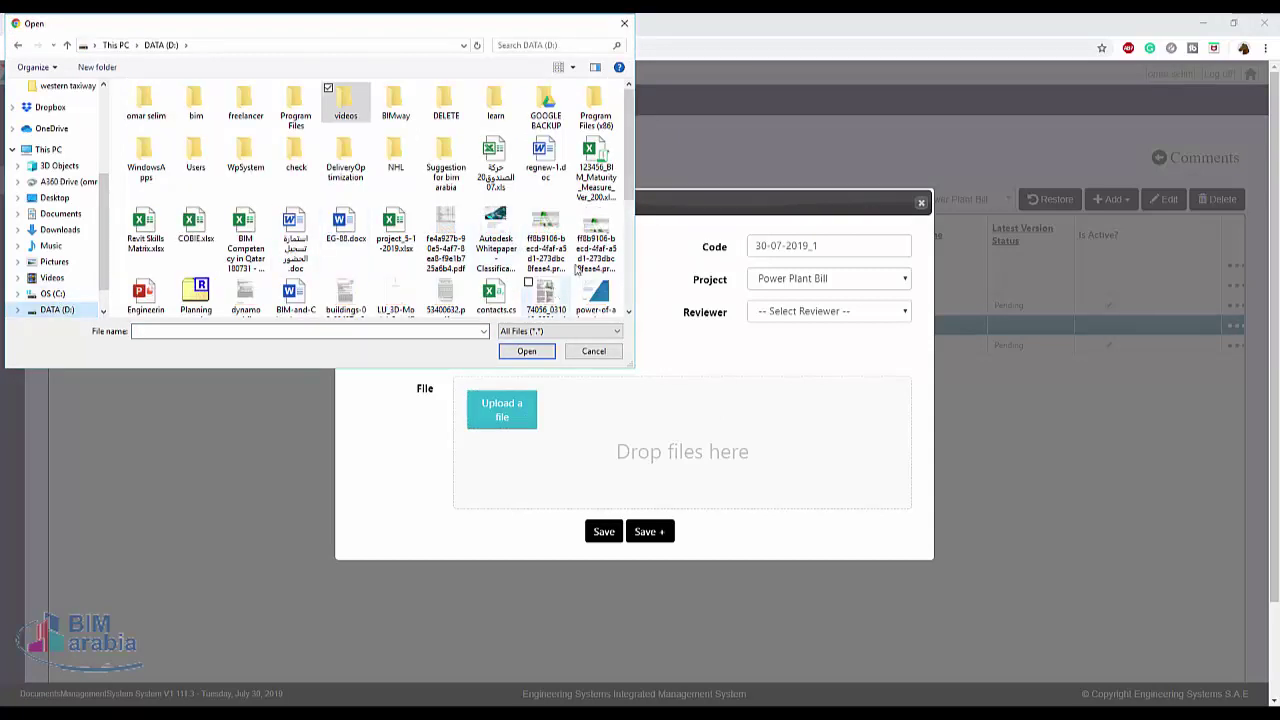
scroll(600, 305, down, 10)
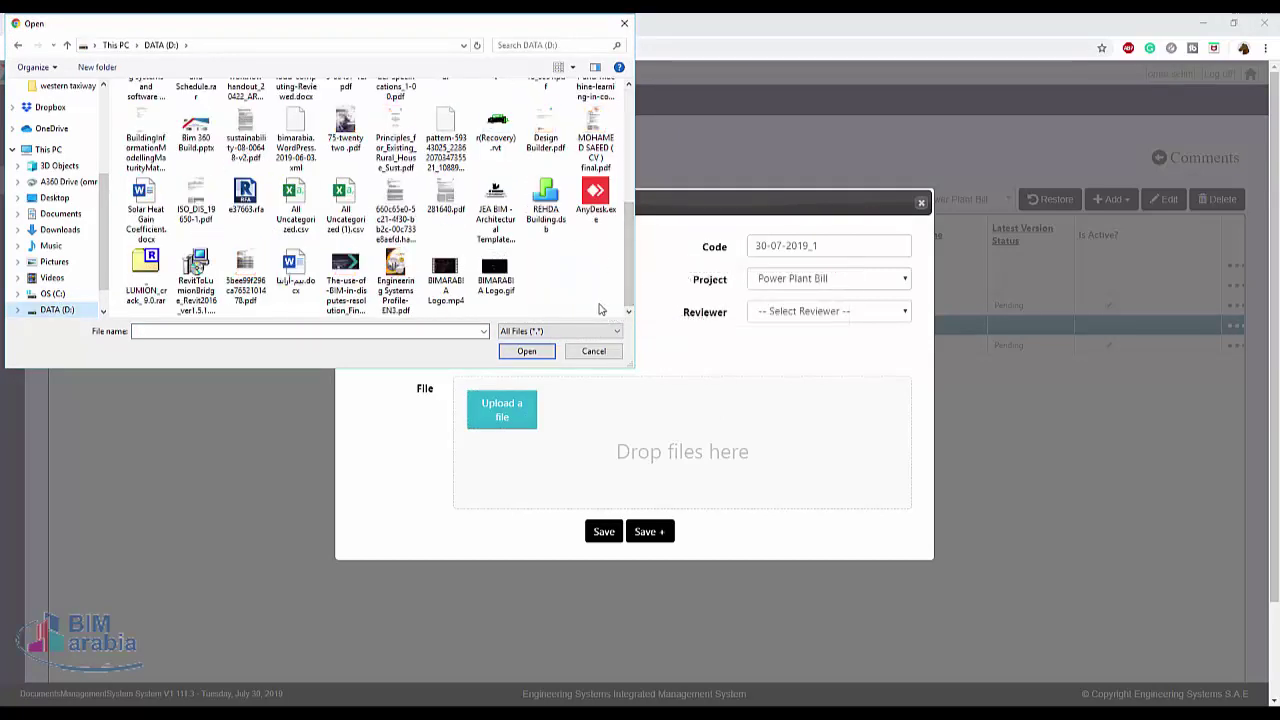
scroll(600, 310, up, 10)
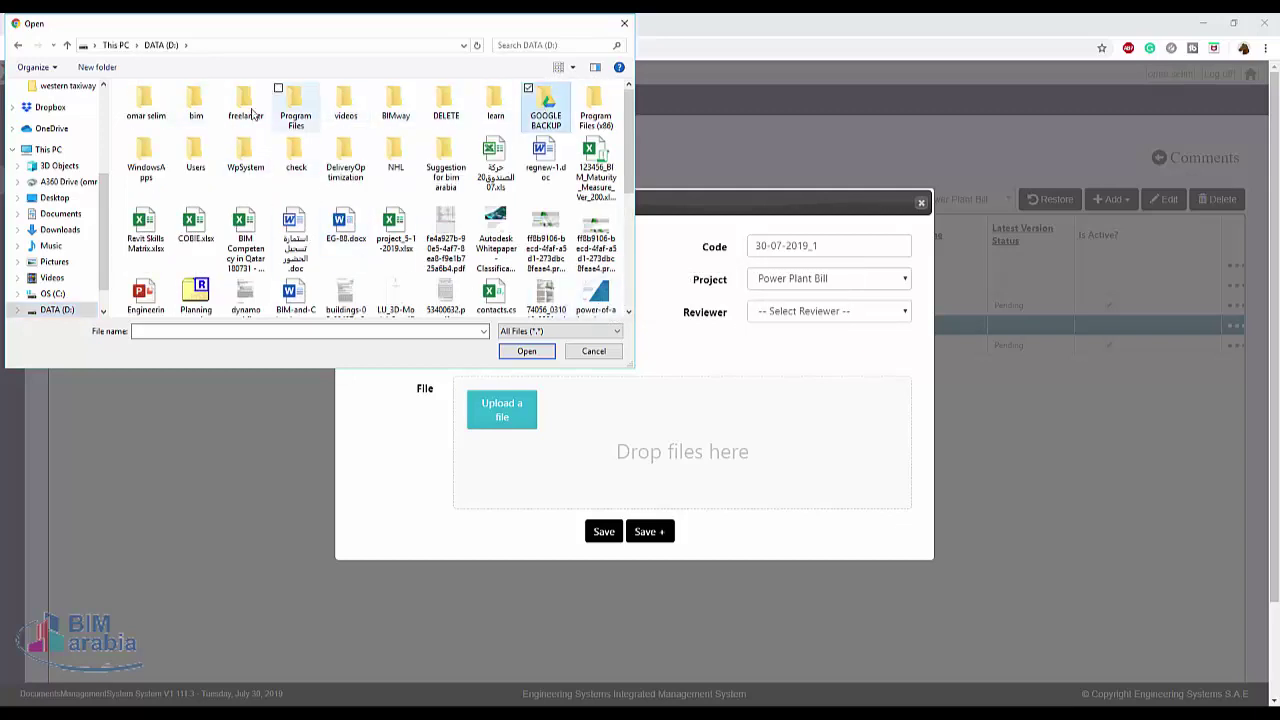
double_click(195, 100)
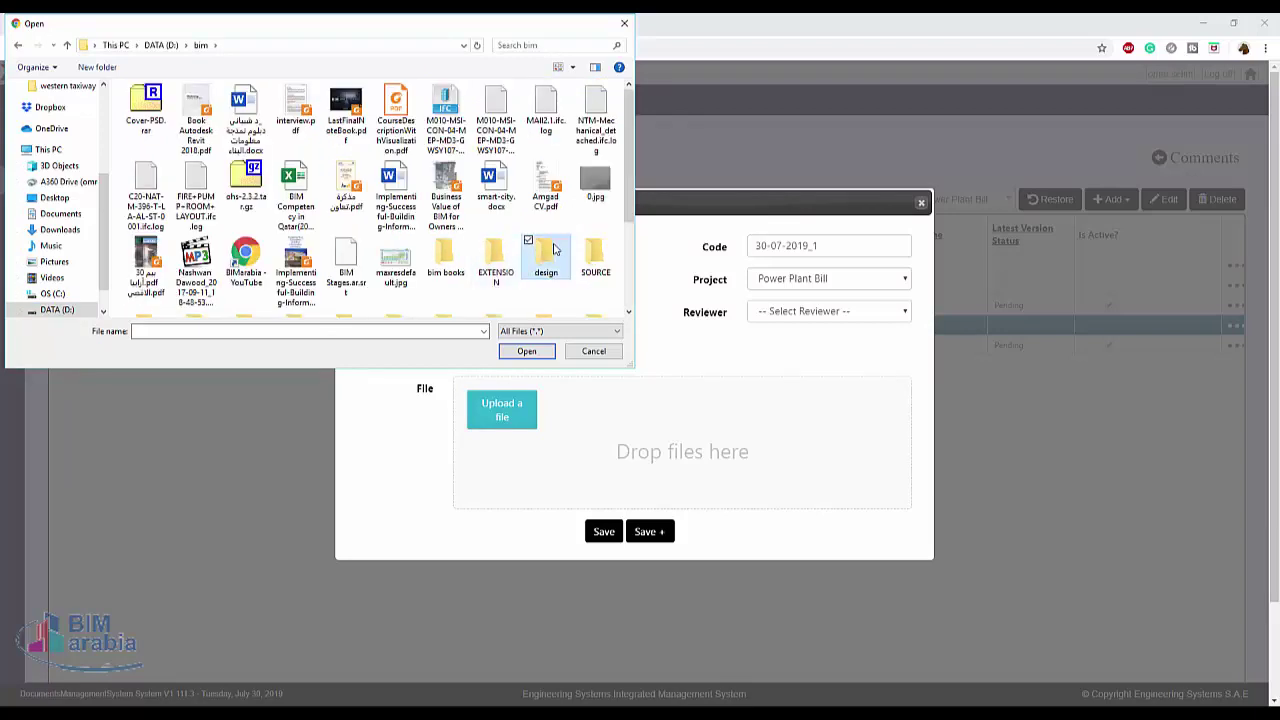
double_click(545, 255)
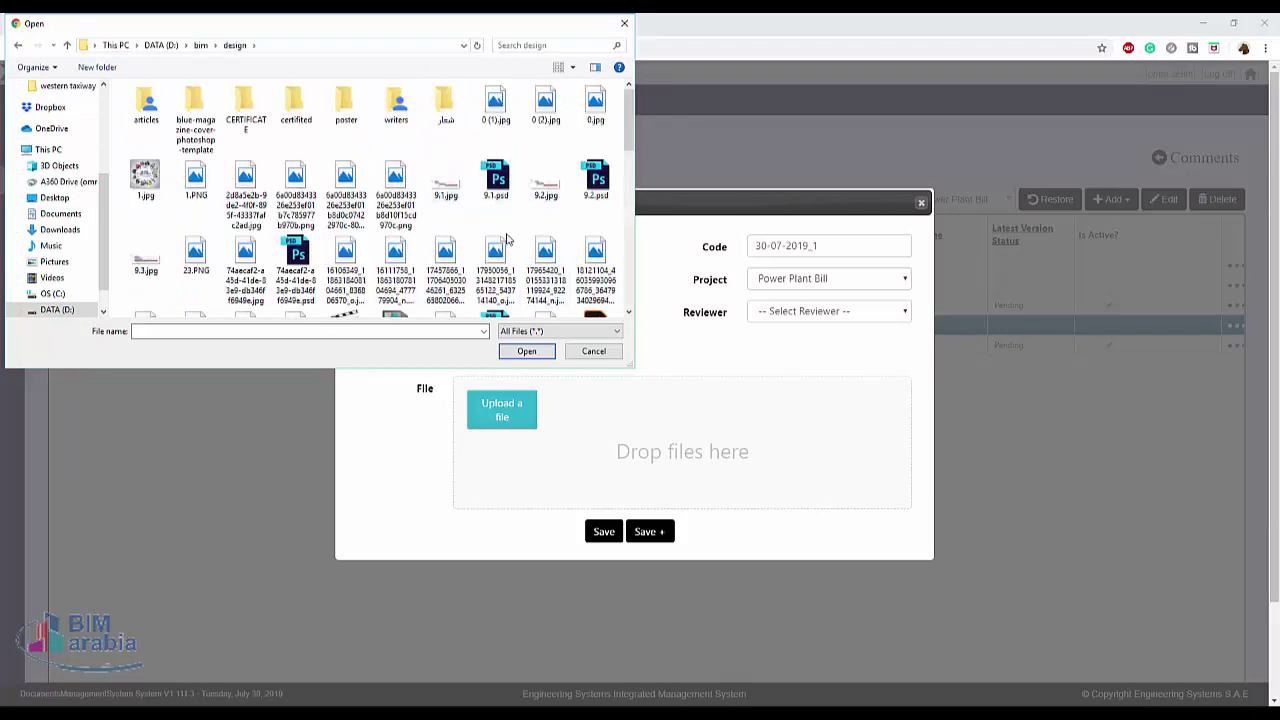
scroll(527, 270, down, 5)
click(596, 266)
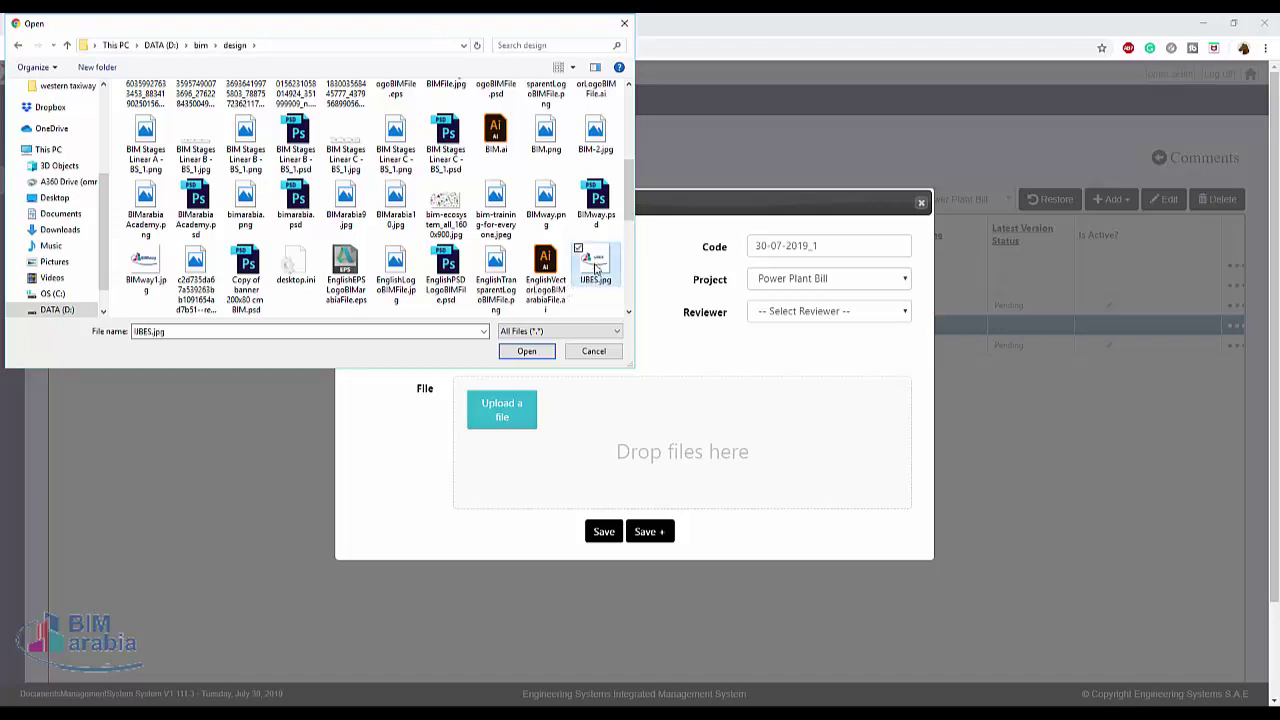
click(530, 352)
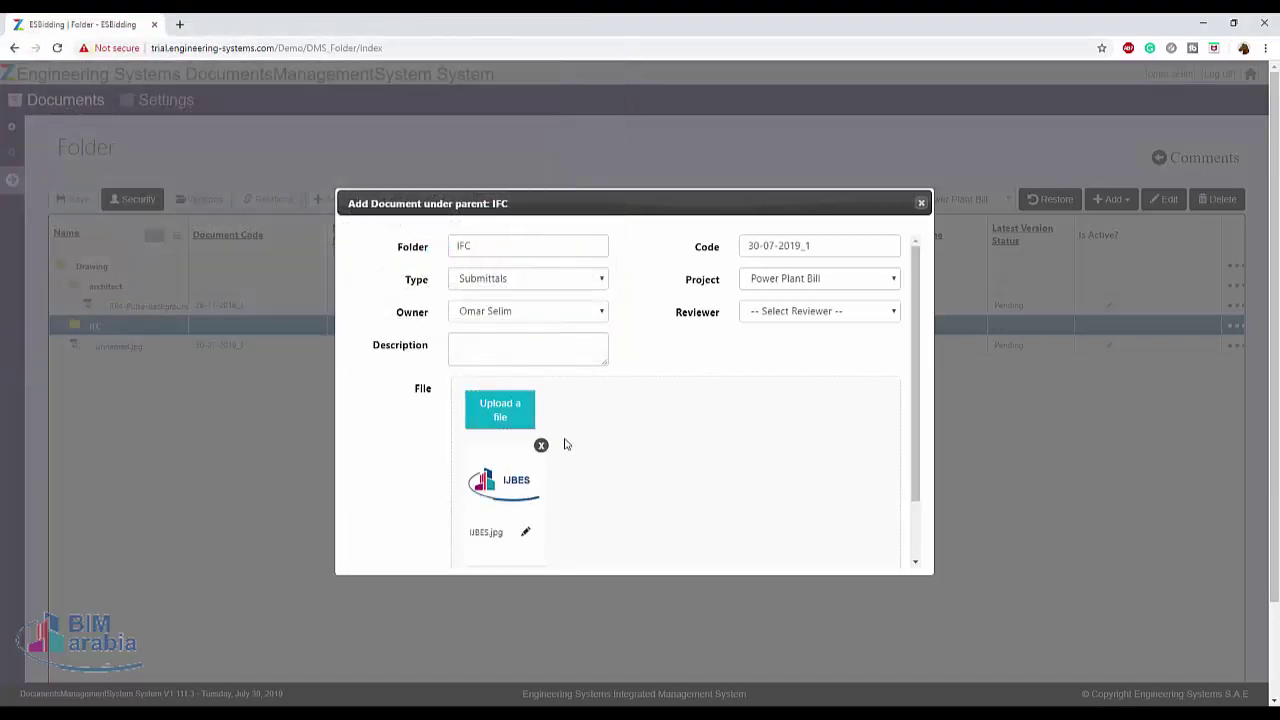
- Cancel picking another file, keeping IJBES.jpg as the attachment
click(525, 412)
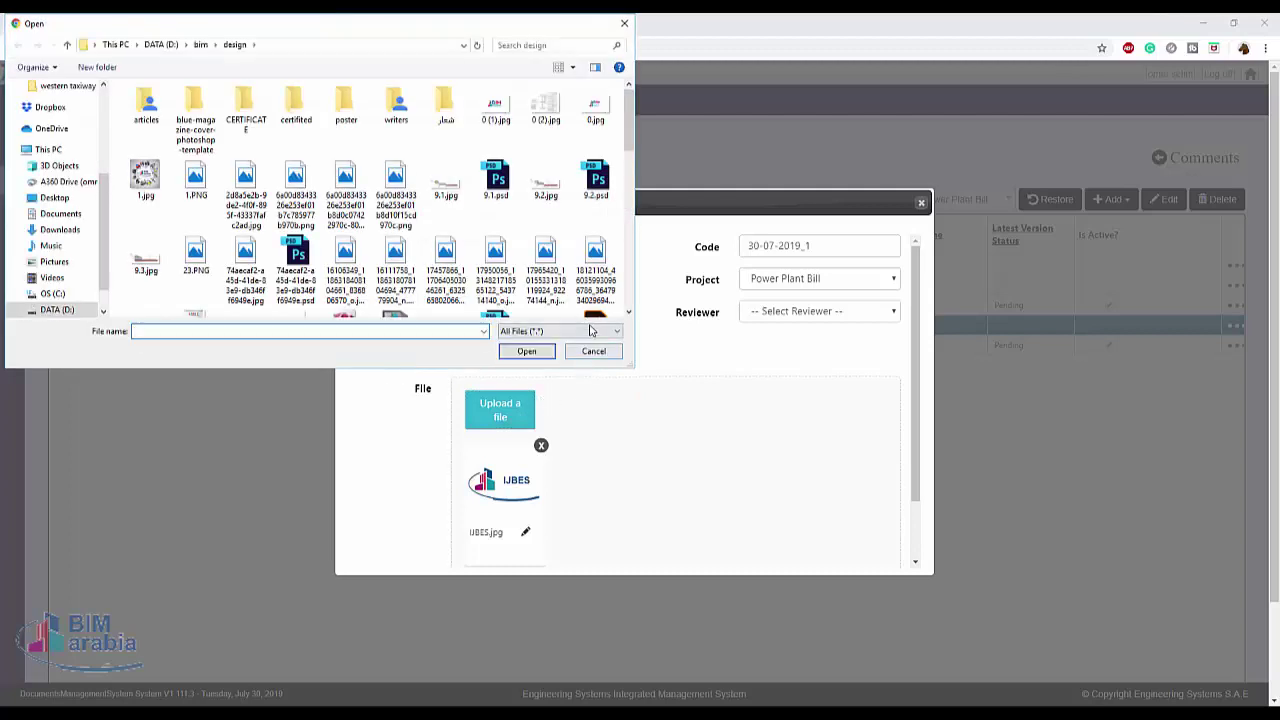
click(590, 331)
click(590, 331)
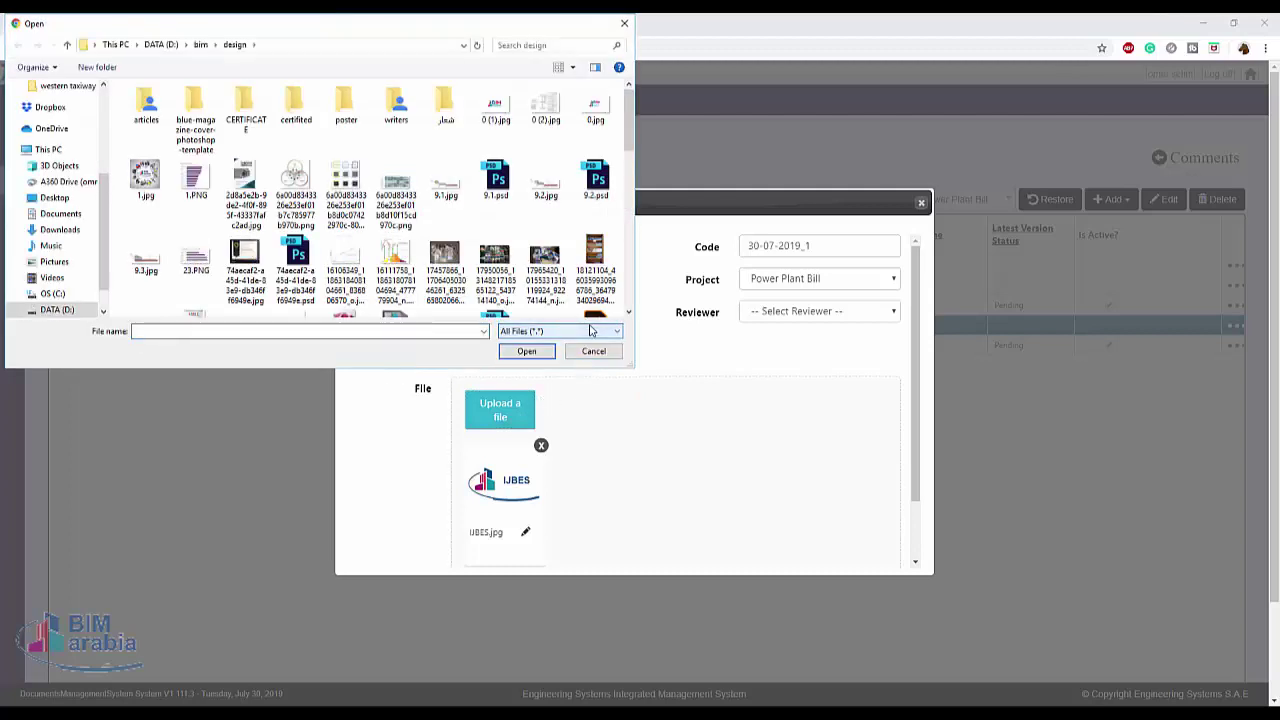
click(599, 356)
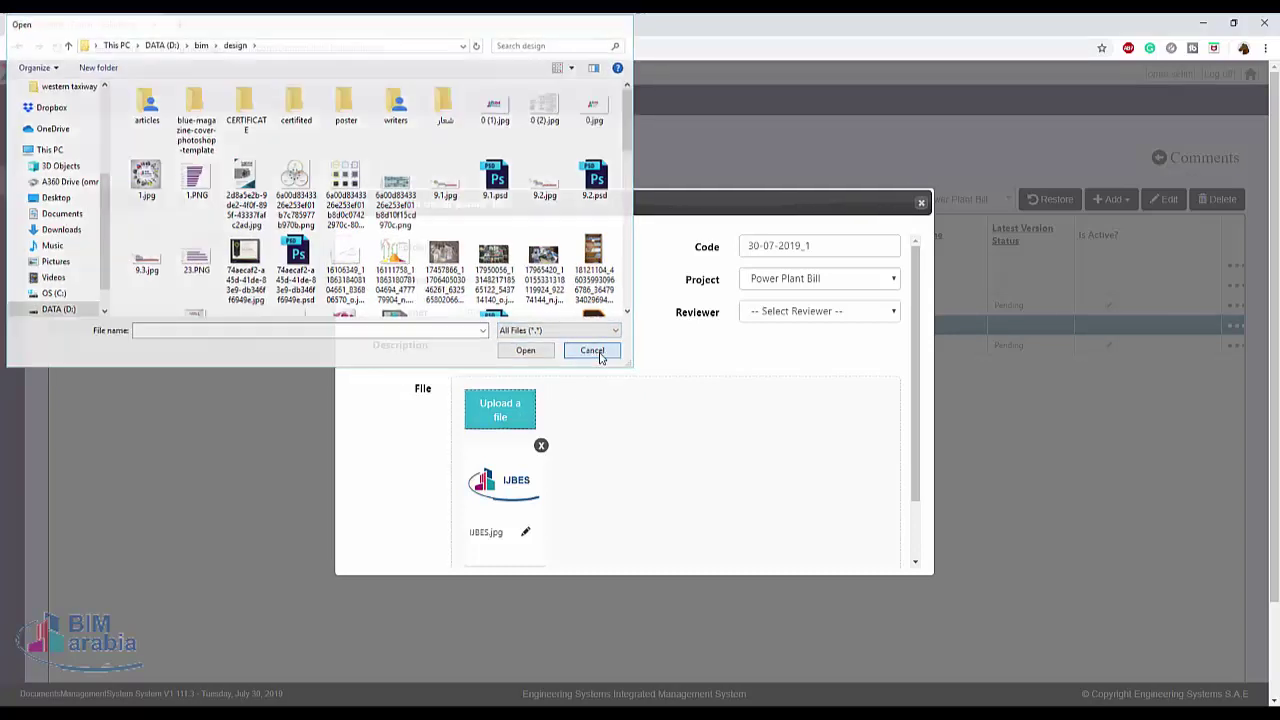
- Assign the document owner as the reviewer
click(811, 318)
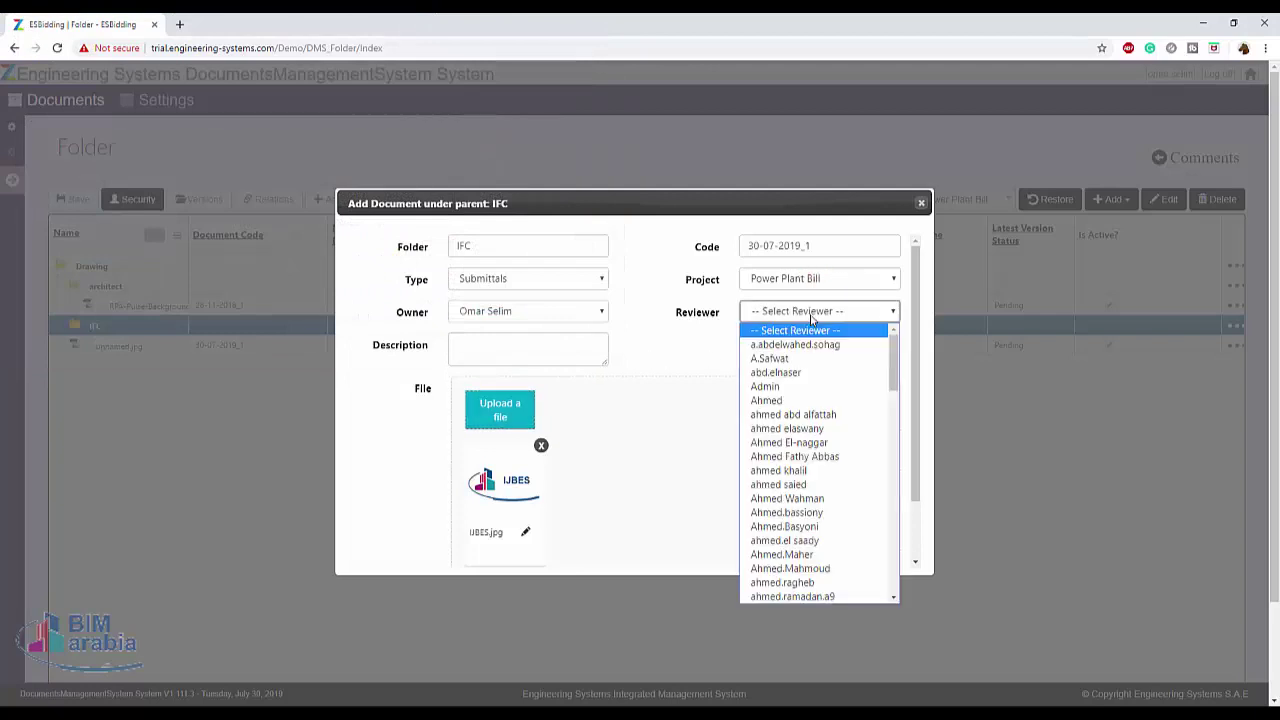
key(o)
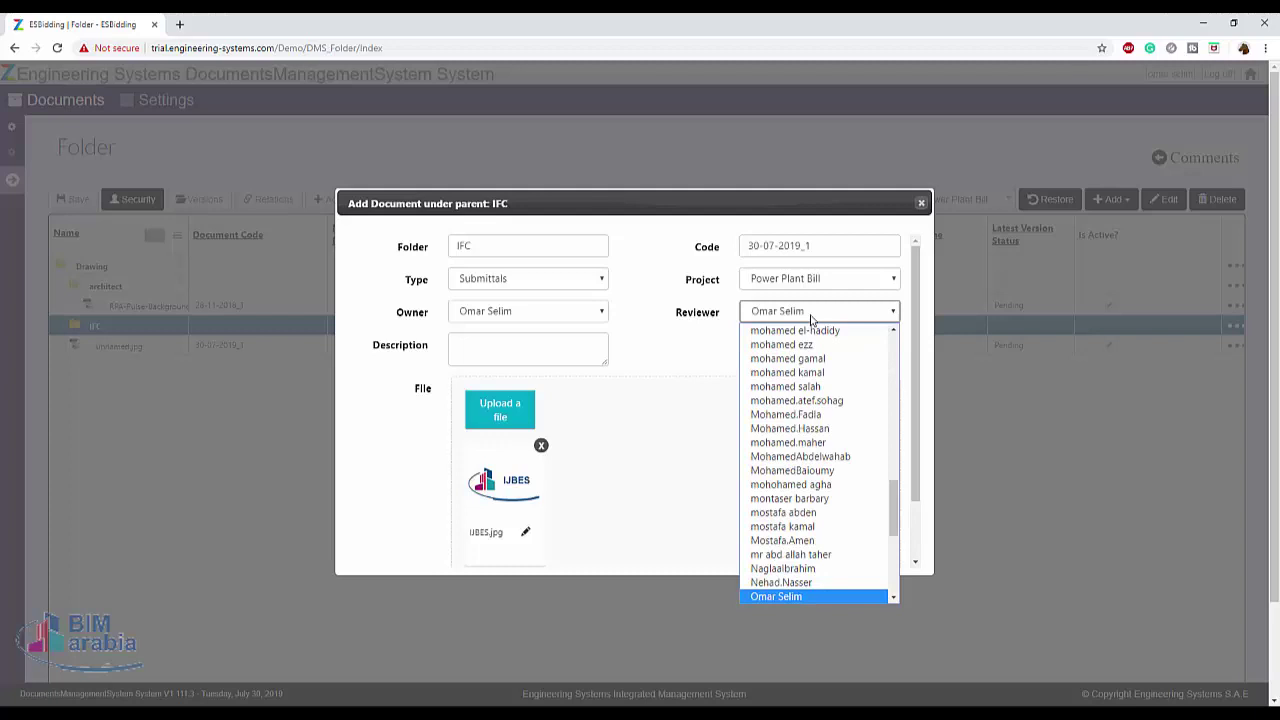
scroll(855, 600, down, 1)
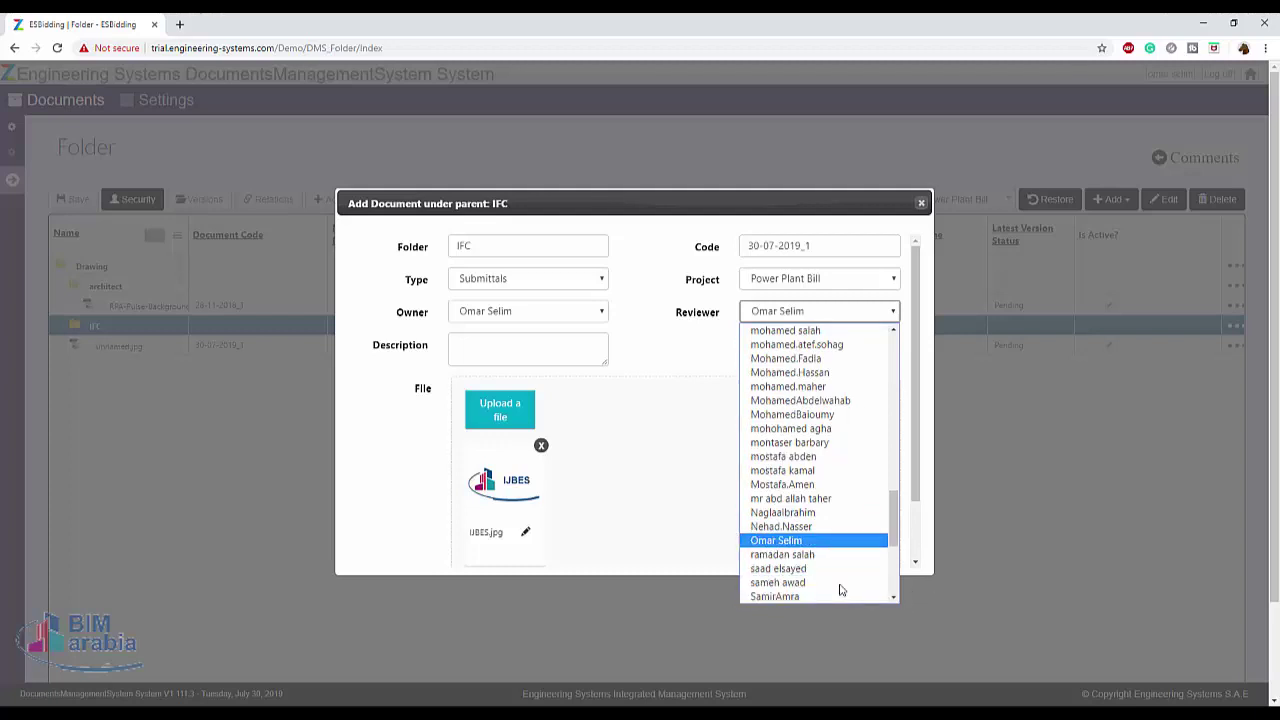
click(840, 546)
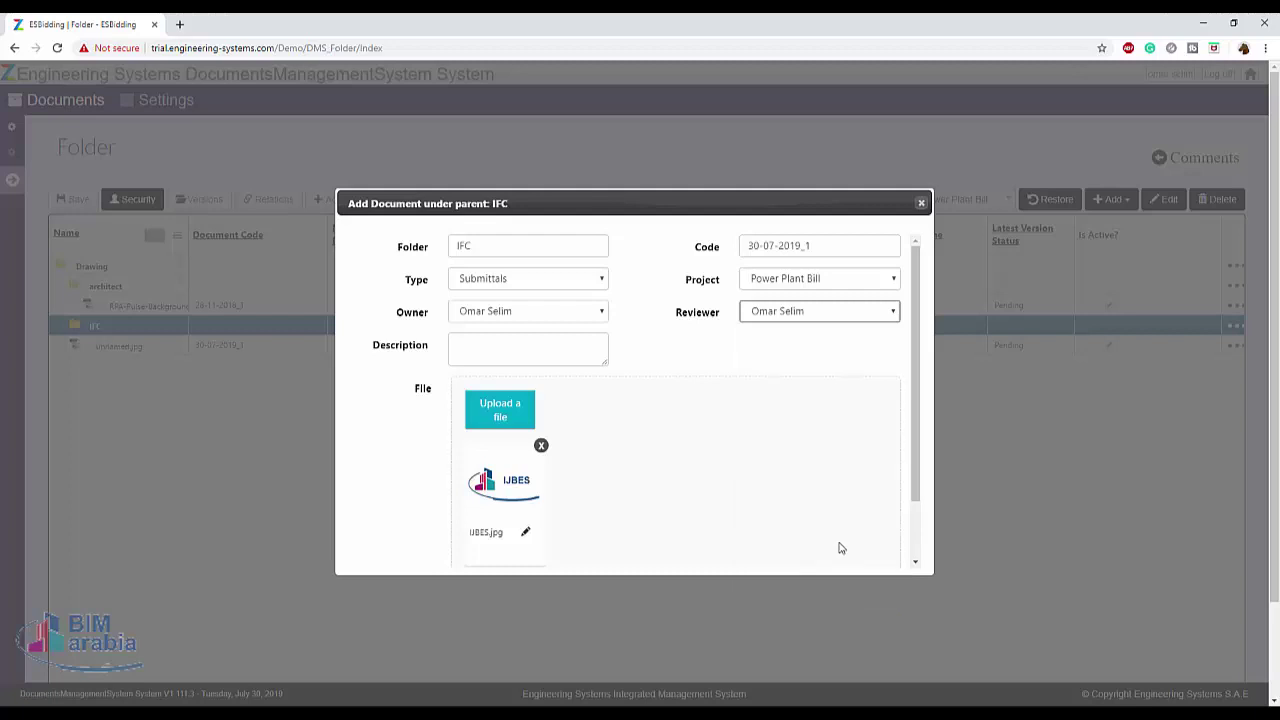
- Save the new document with its uploaded image, leaving the description empty
click(466, 349)
scroll(775, 495, down, 1)
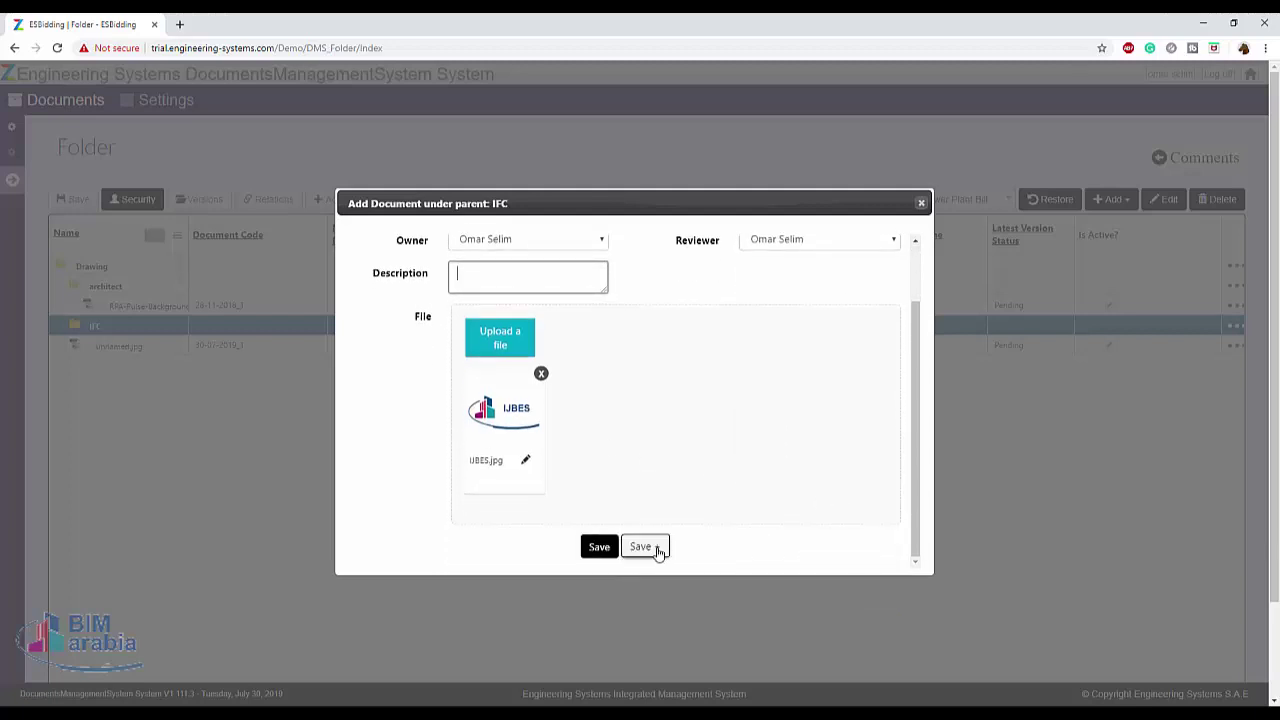
click(657, 549)
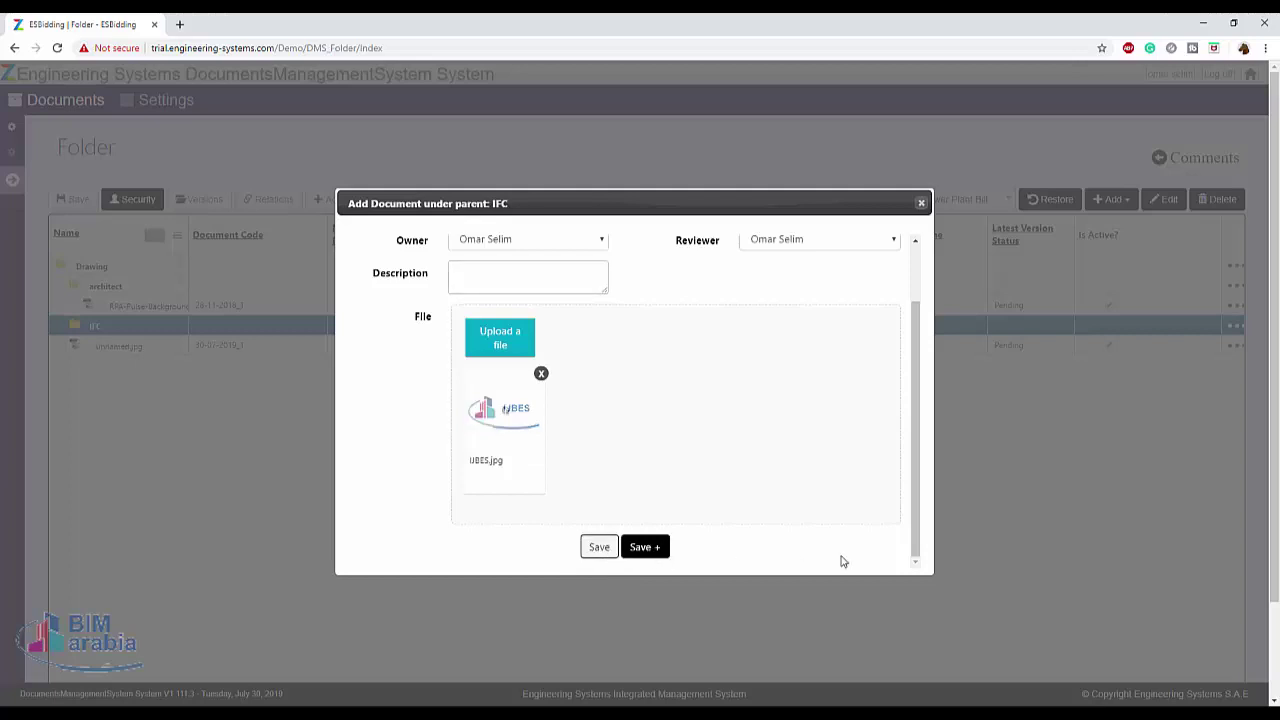
click(920, 203)
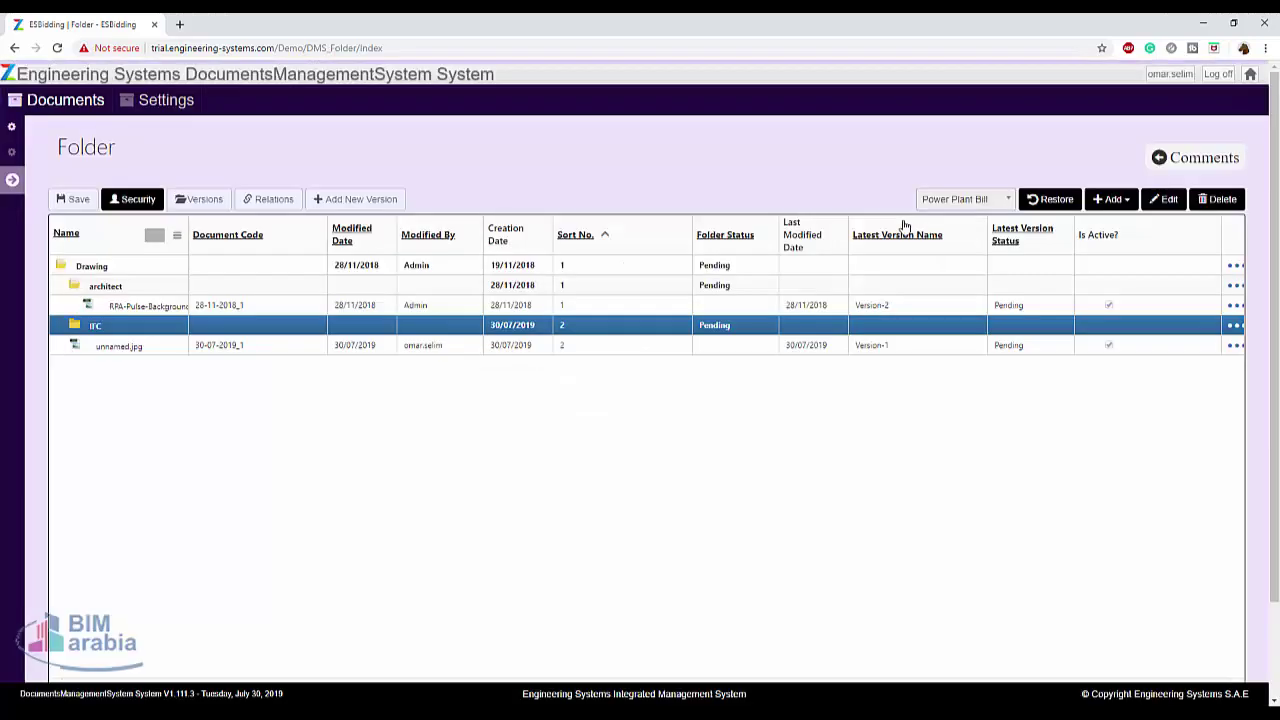
click(1163, 199)
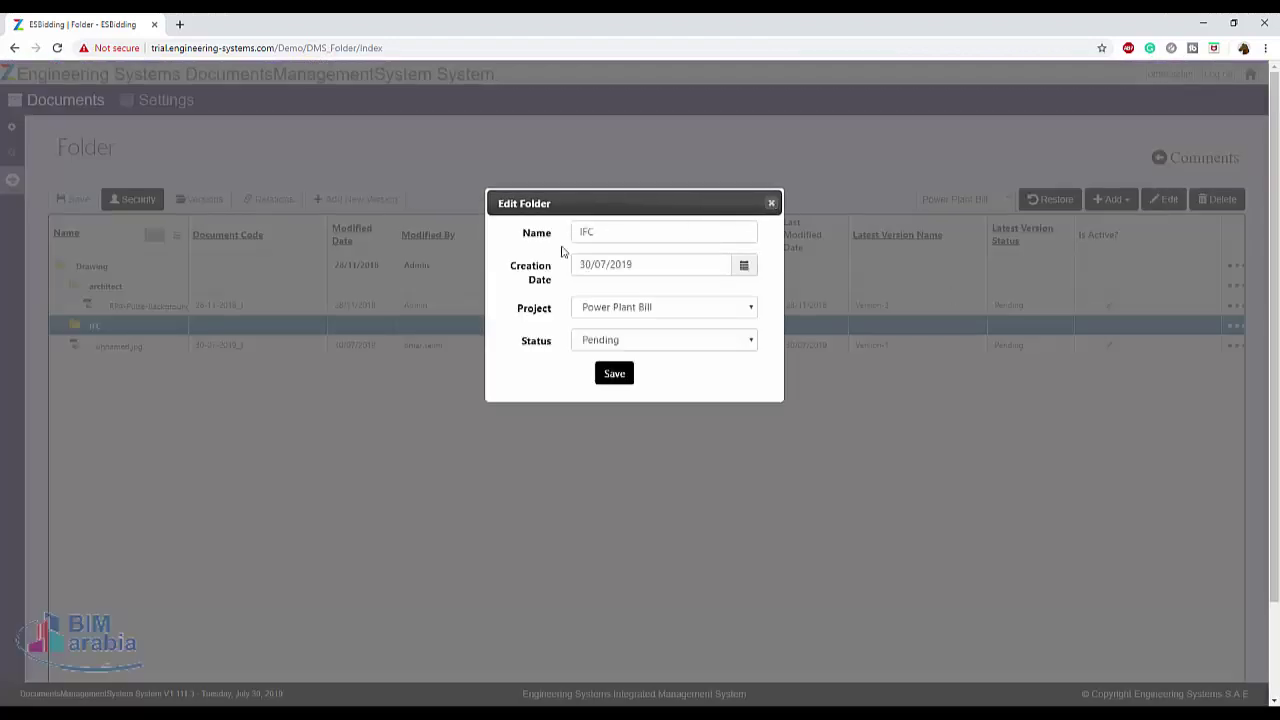
click(770, 204)
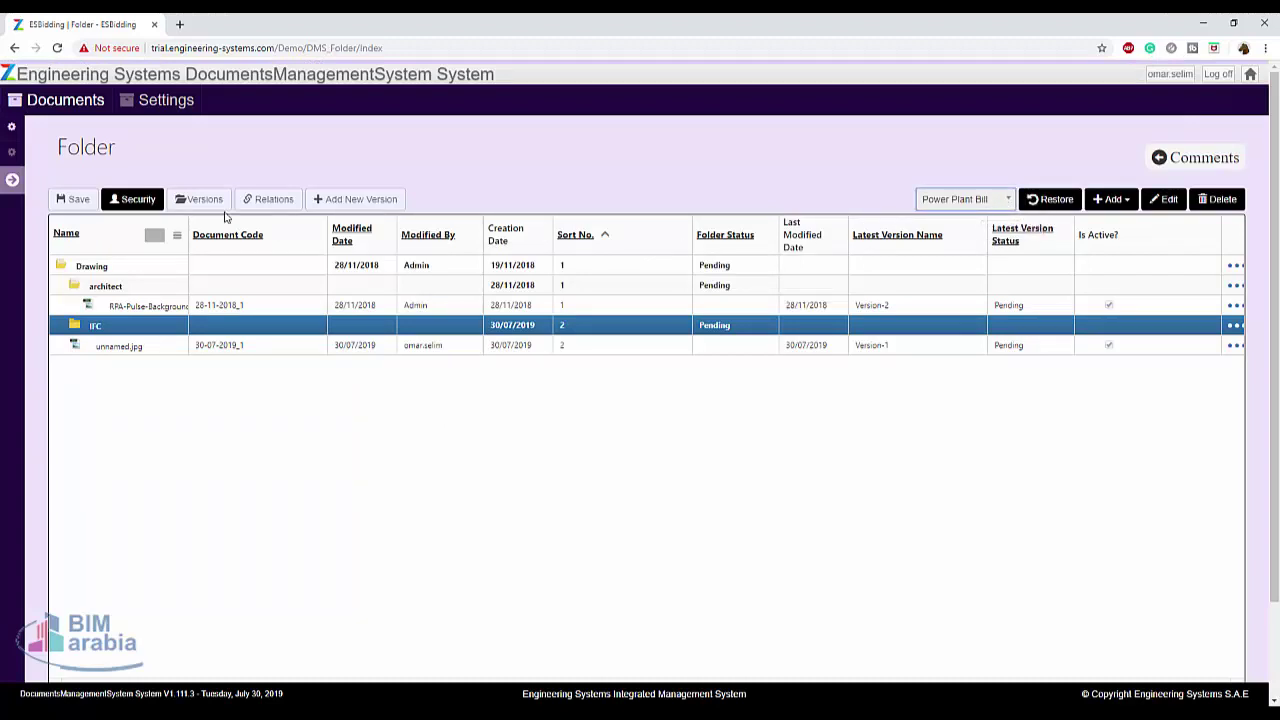
click(135, 201)
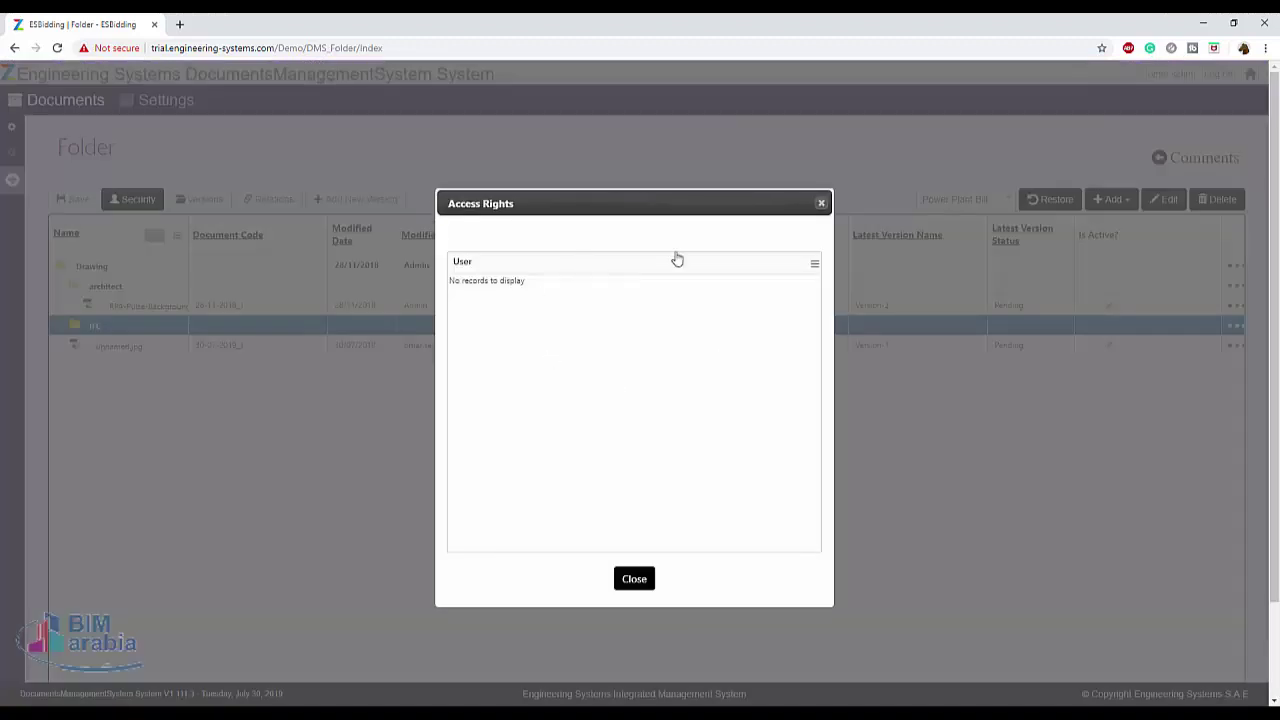
click(808, 263)
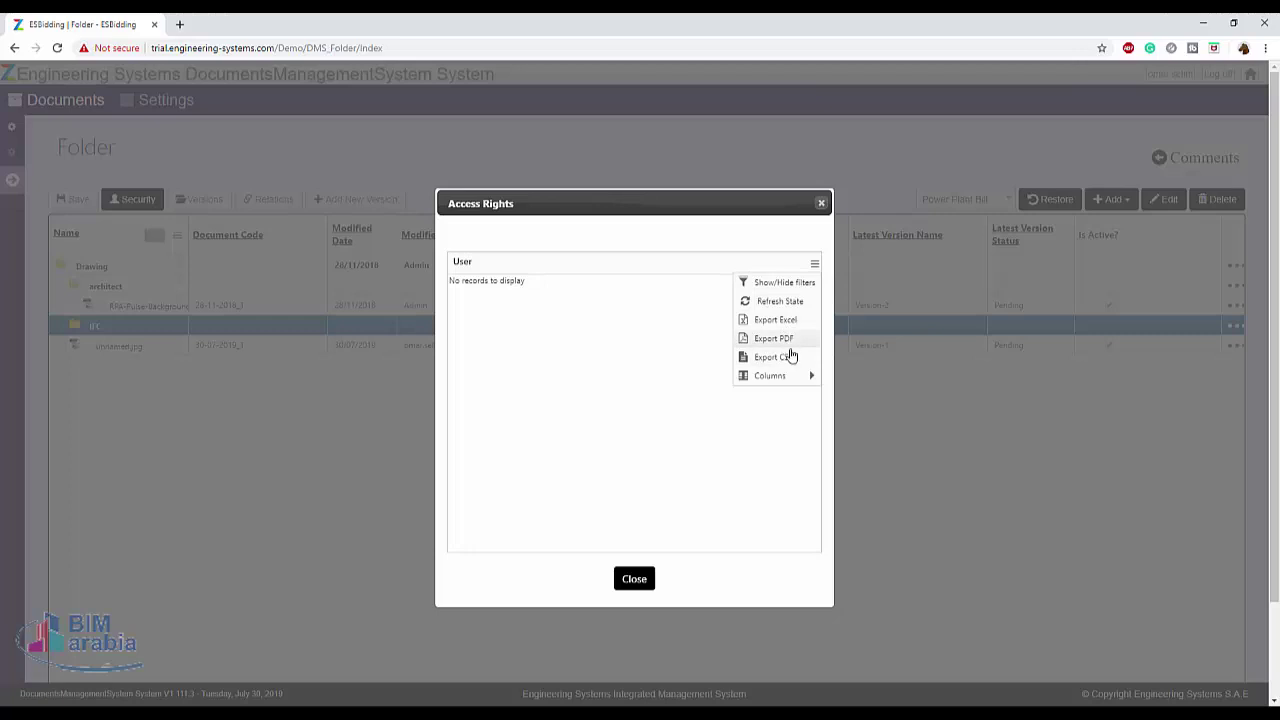
click(821, 205)
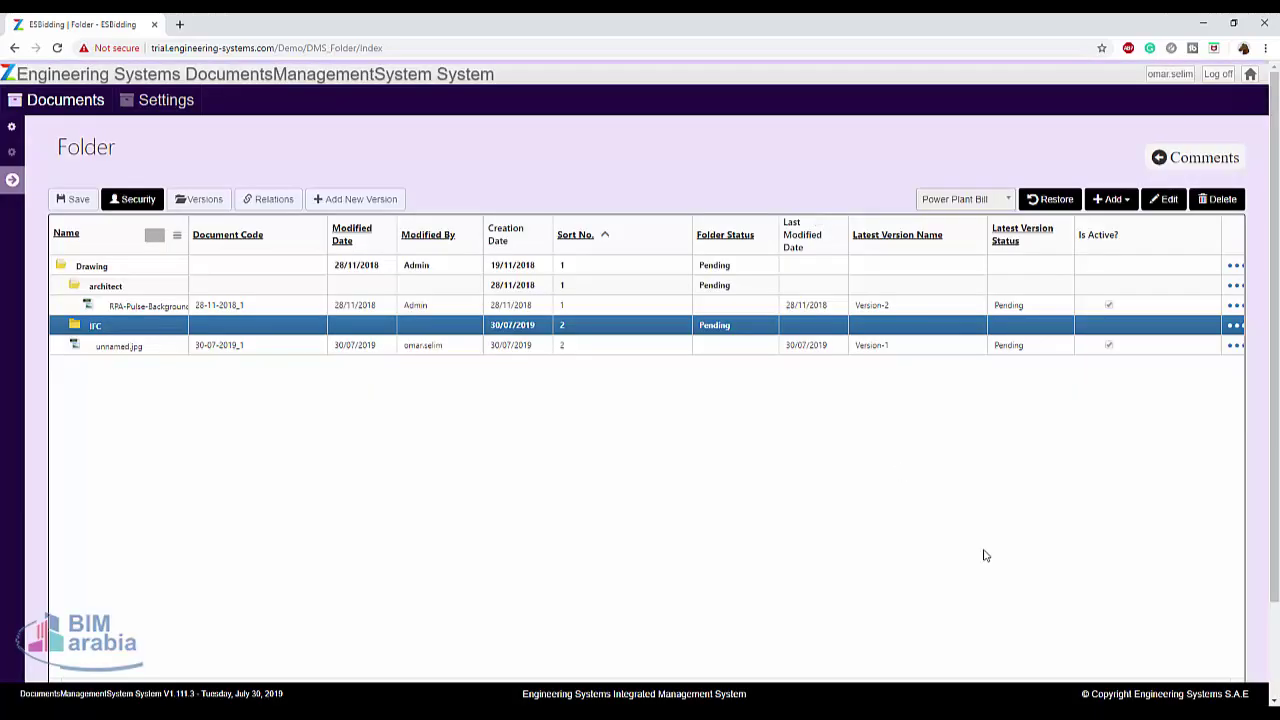
- Select unnamed.jpg, keep its code 30-07-2019_1, and expand its empty notes
double_click(131, 350)
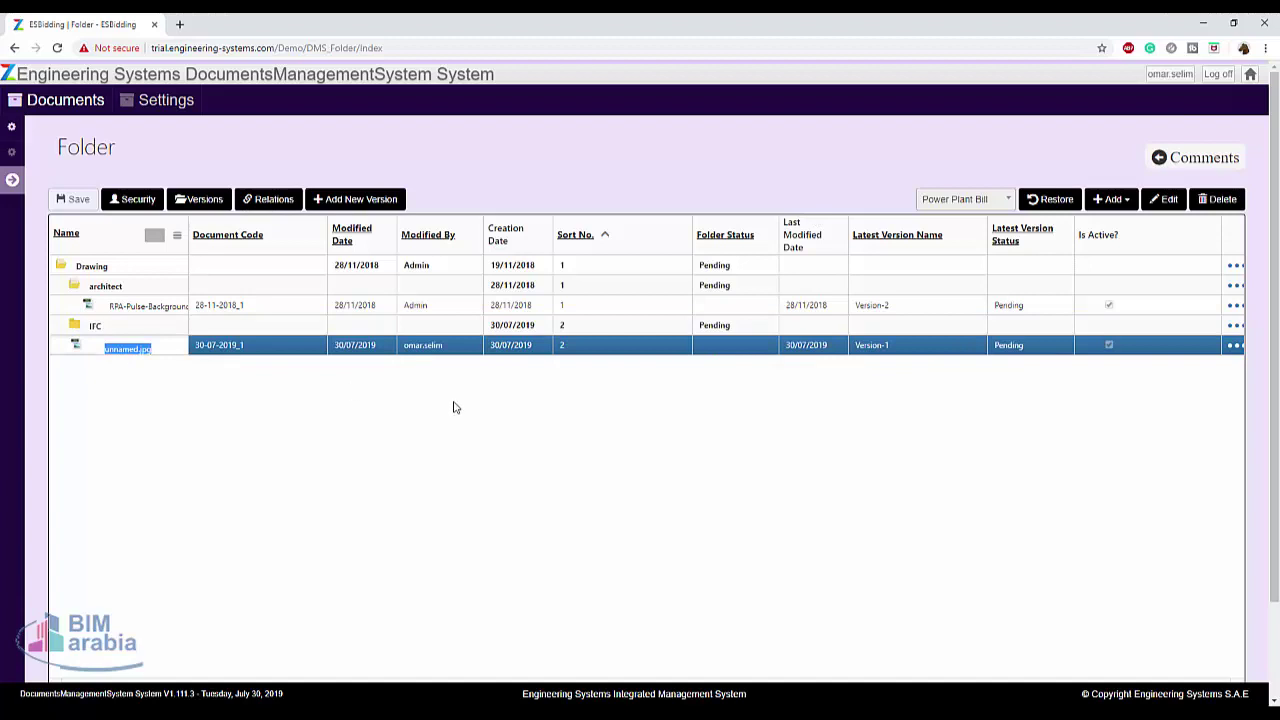
click(248, 348)
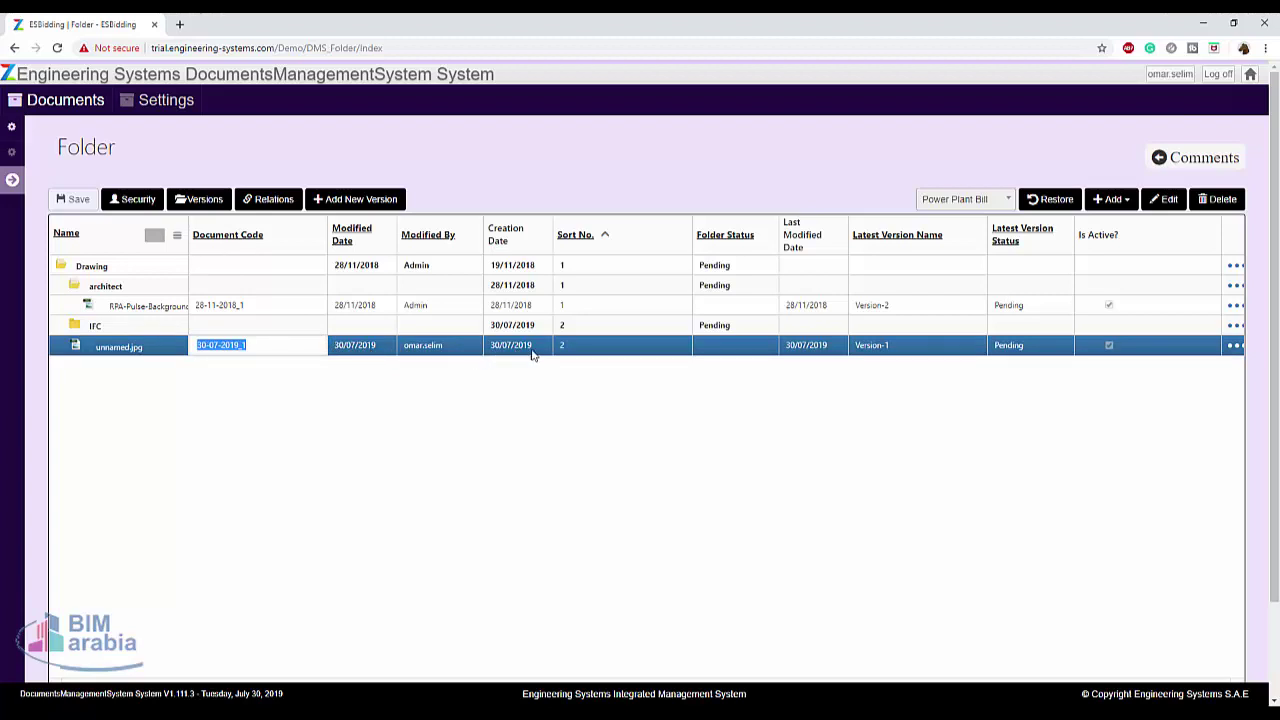
click(766, 350)
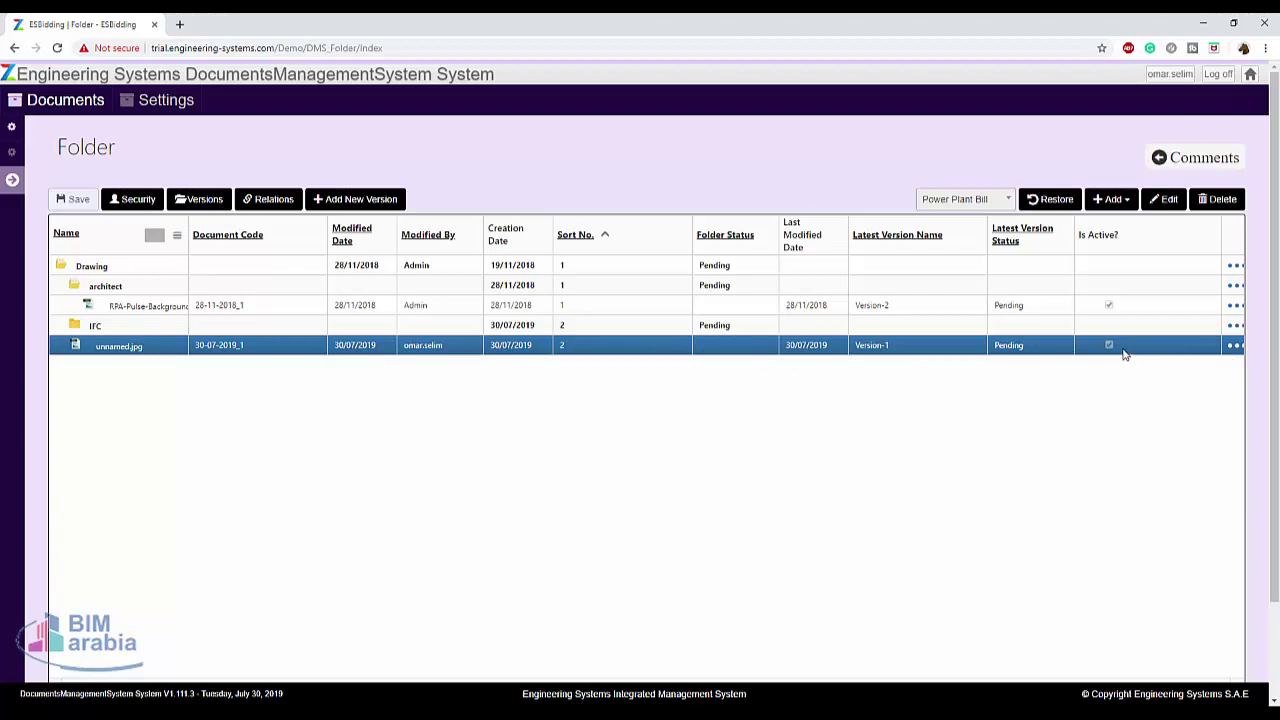
click(1235, 346)
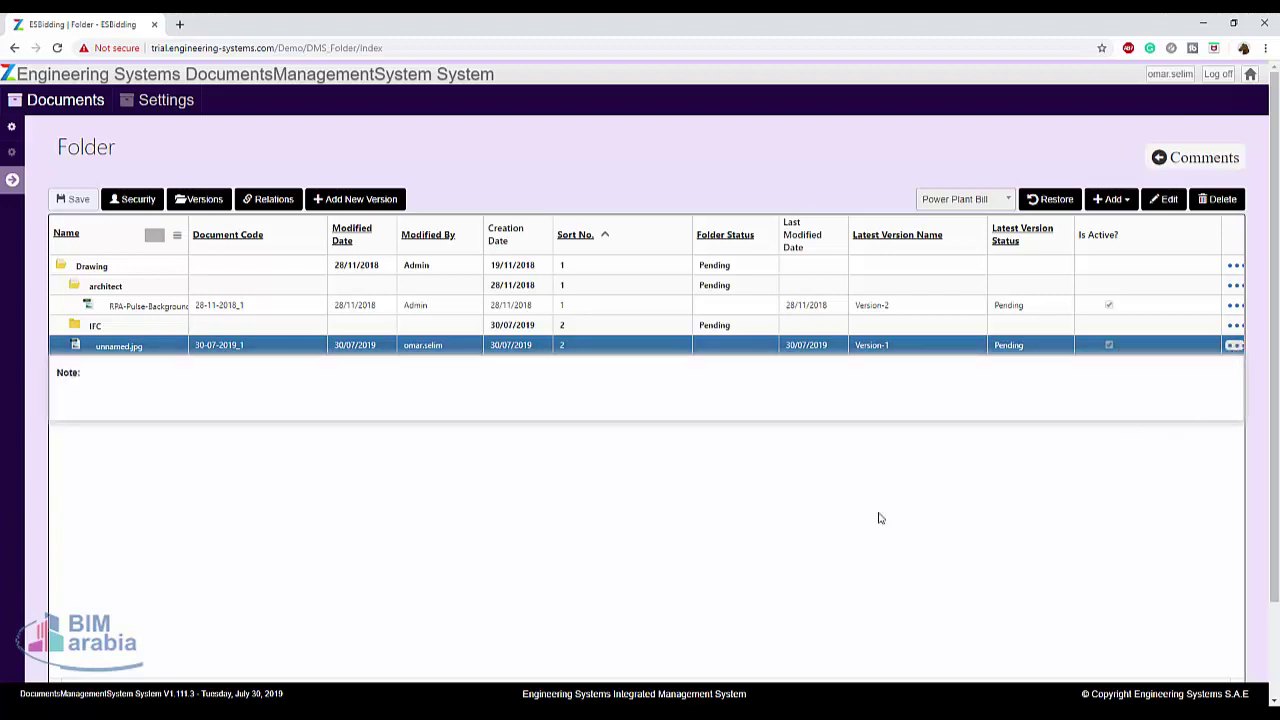
- Show unnamed.jpg's Document Versions page with Version-1 Pending and its comments panel
click(201, 202)
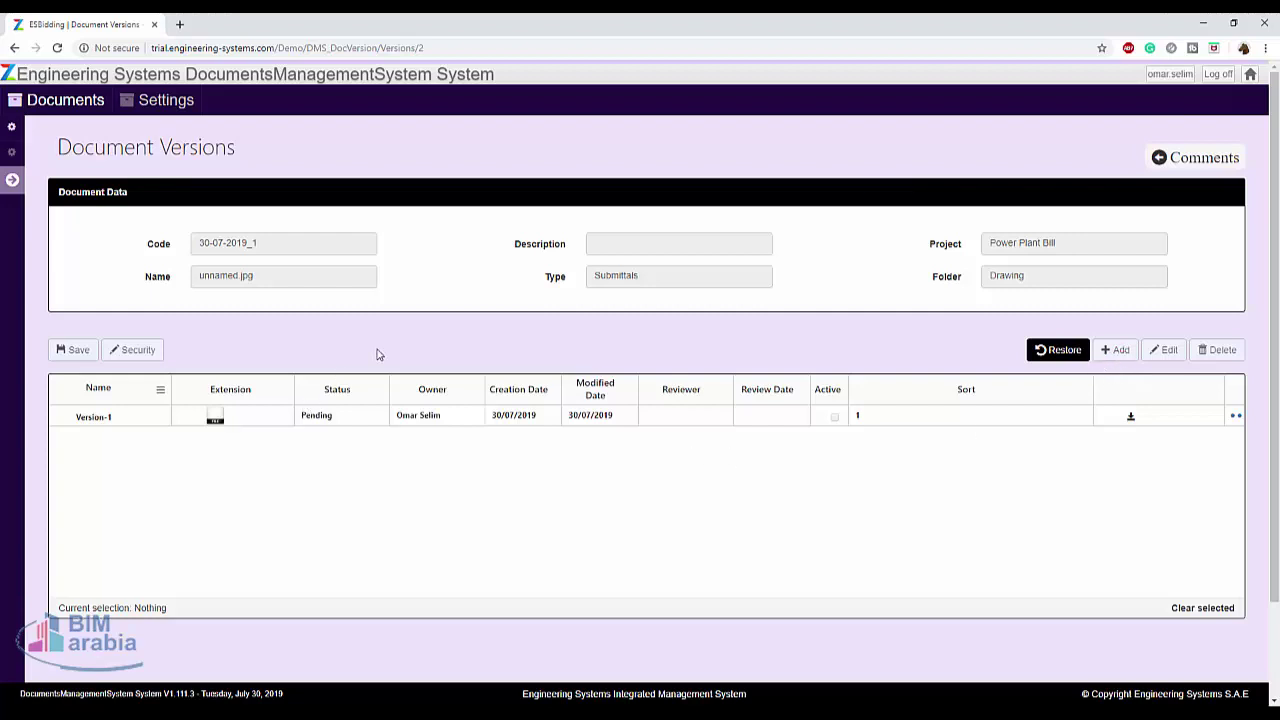
click(1195, 162)
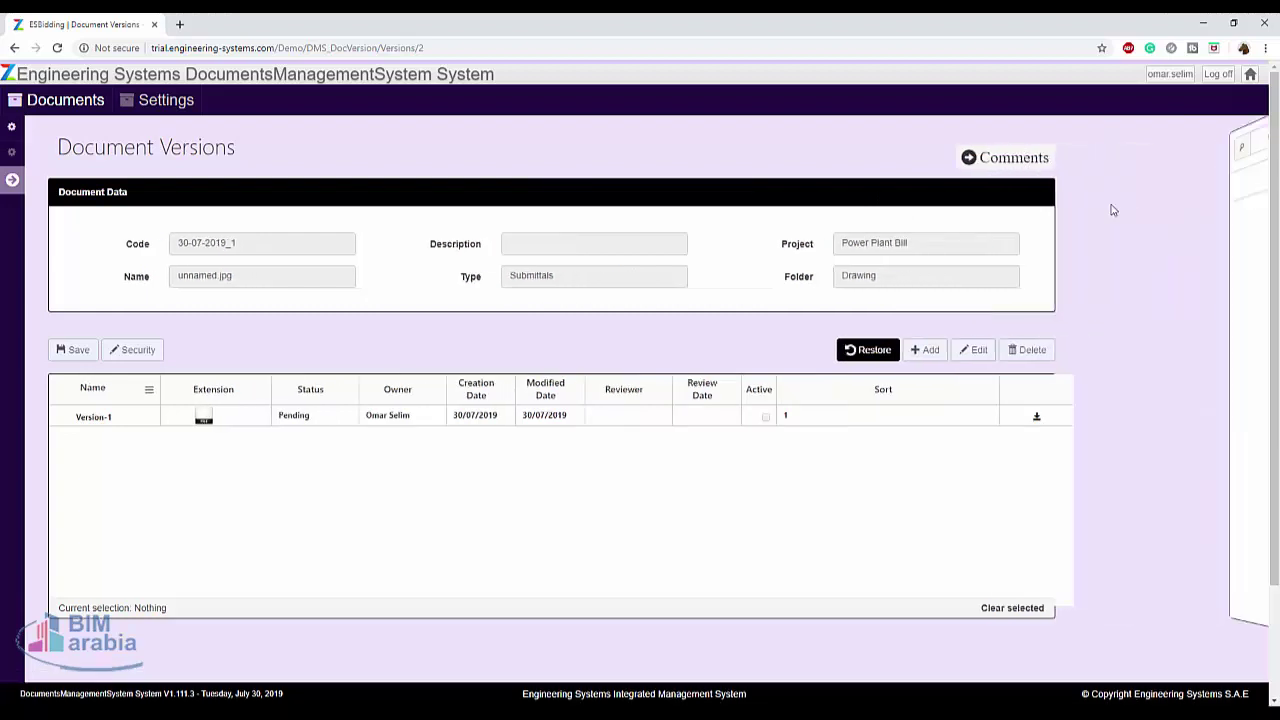